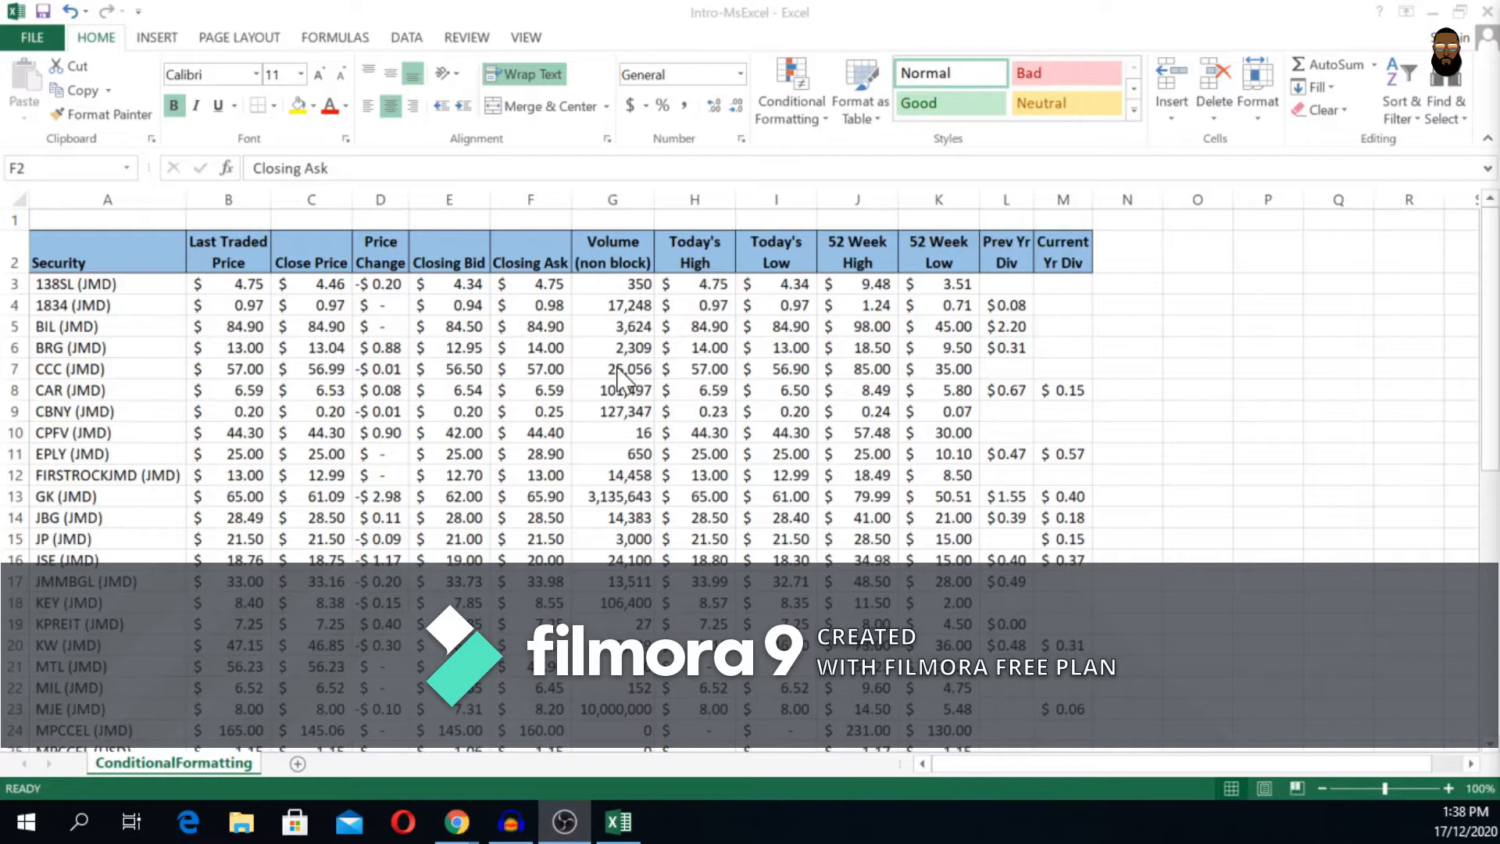
# Examine the stock table's headings and data rows, including the Last Traded Price and Close Price columns.
pyautogui.click(497, 329)
pyautogui.click(417, 324)
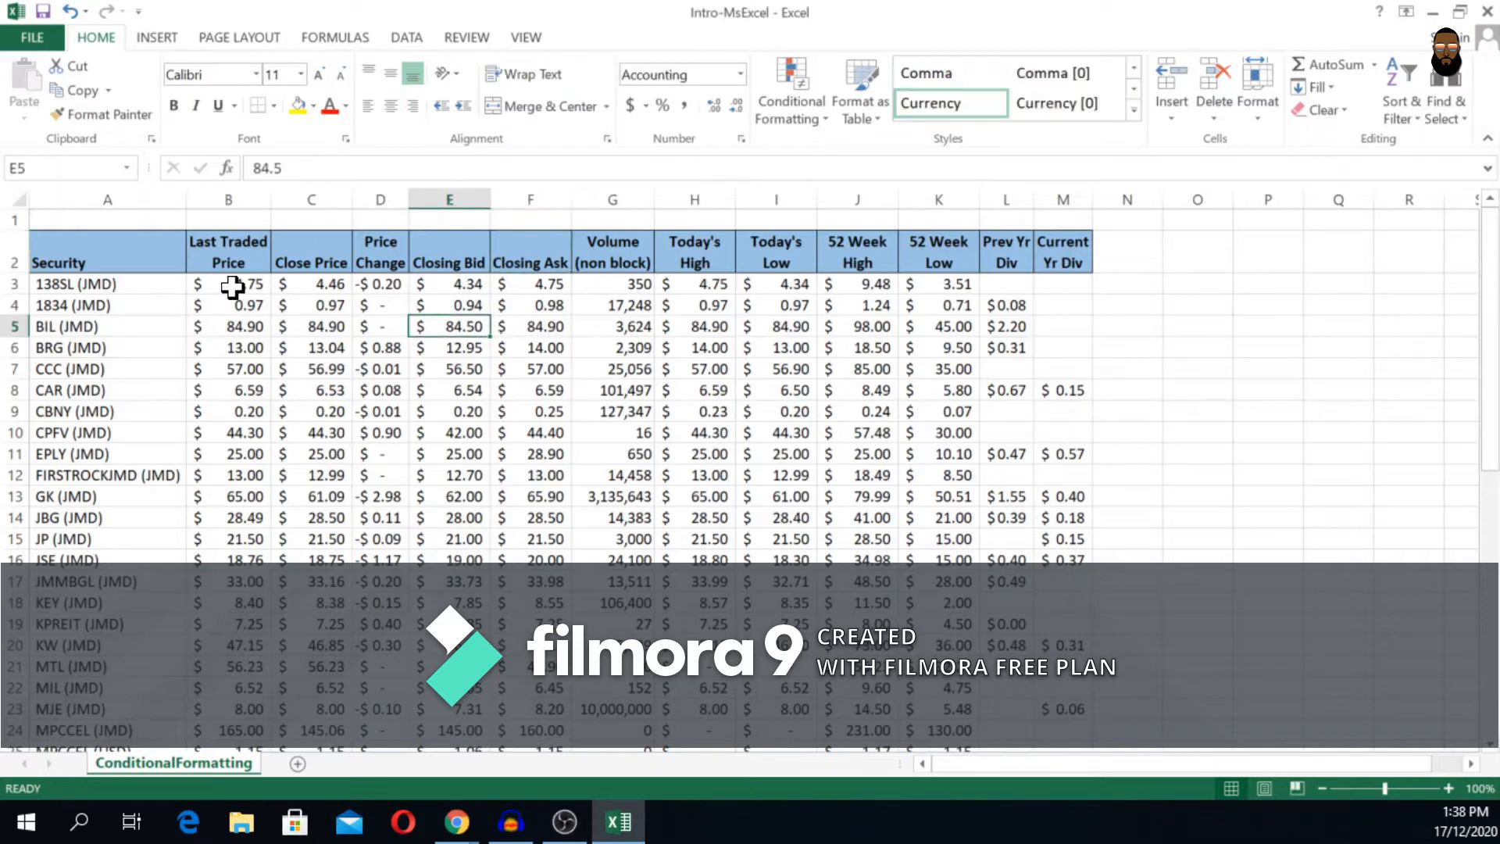
pyautogui.moveTo(78, 262); pyautogui.dragTo(1049, 746)
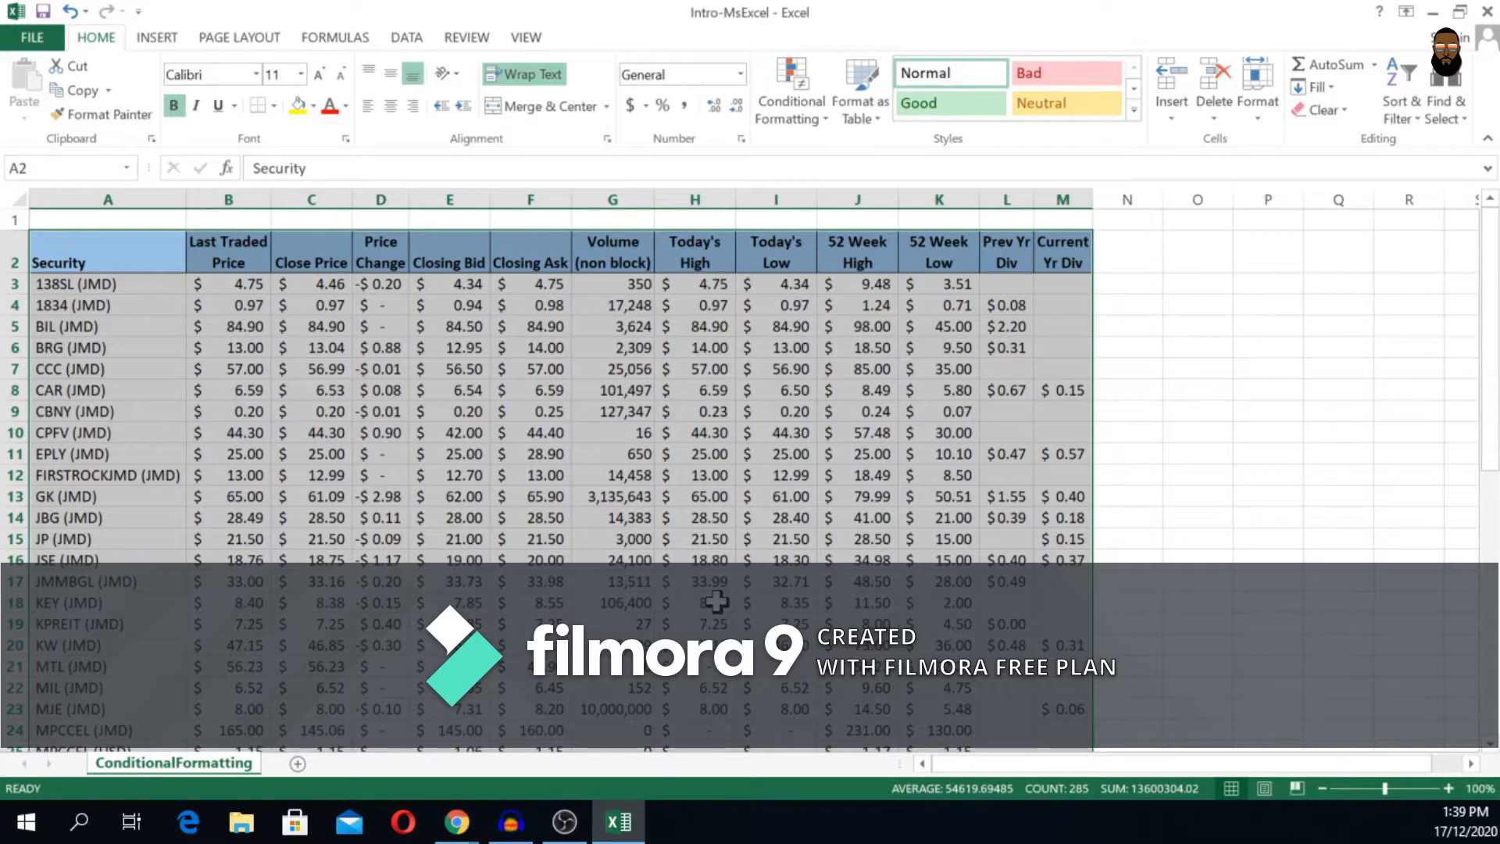
pyautogui.click(607, 535)
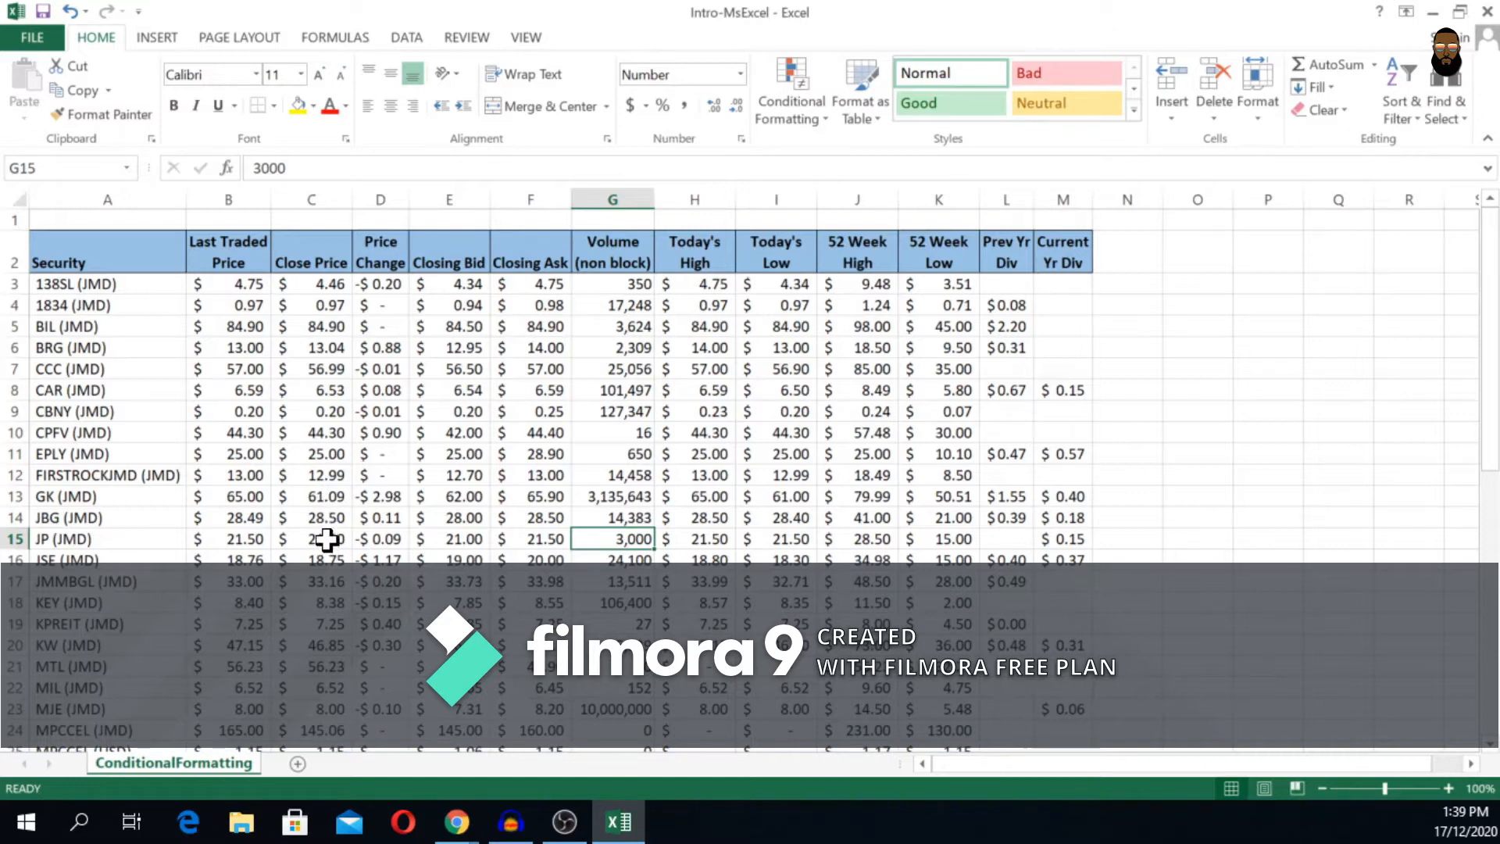
pyautogui.click(316, 436)
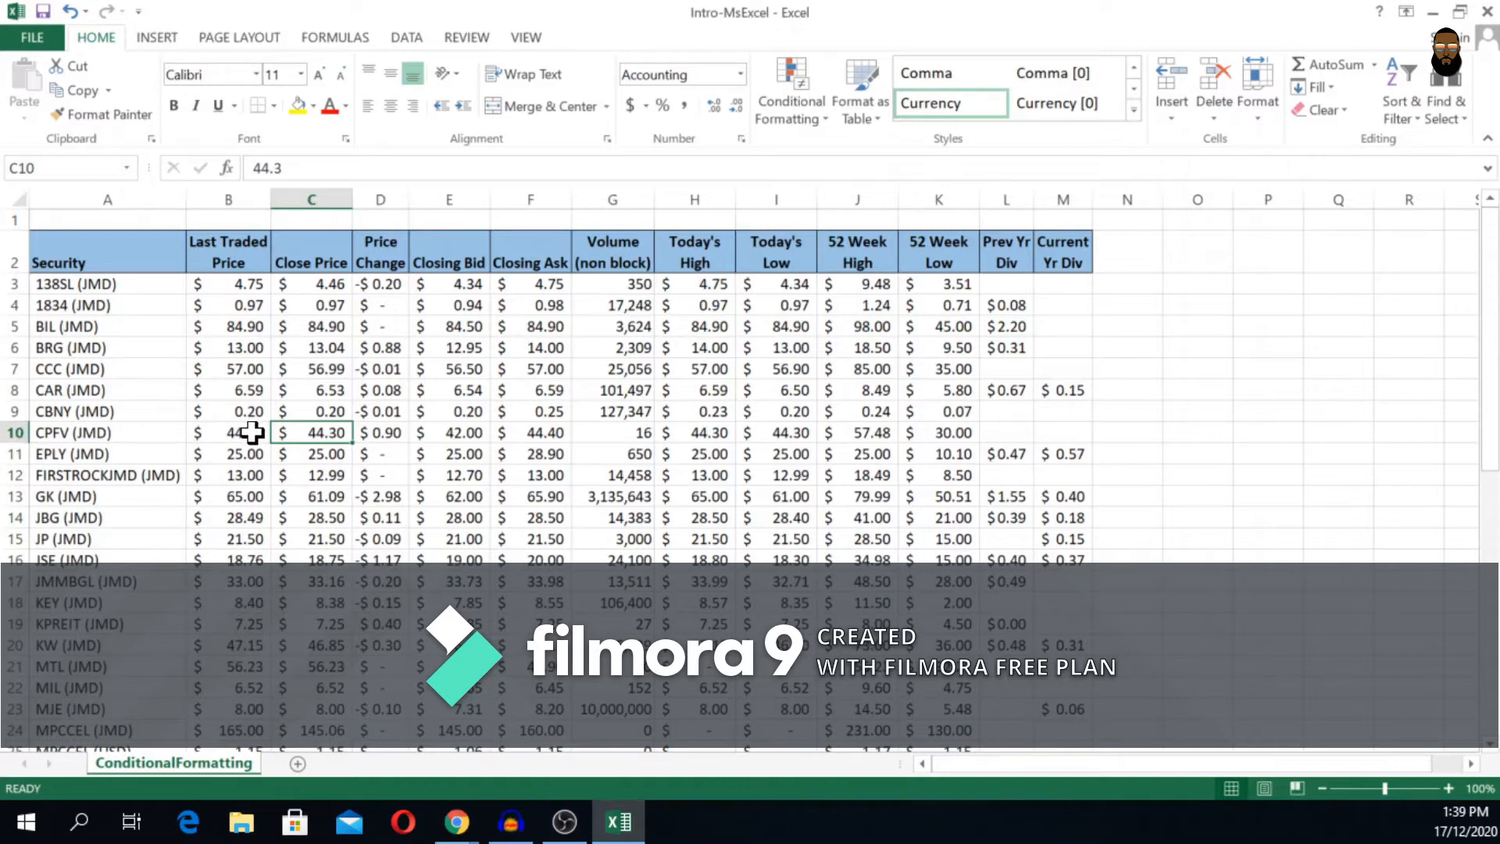
pyautogui.click(248, 370)
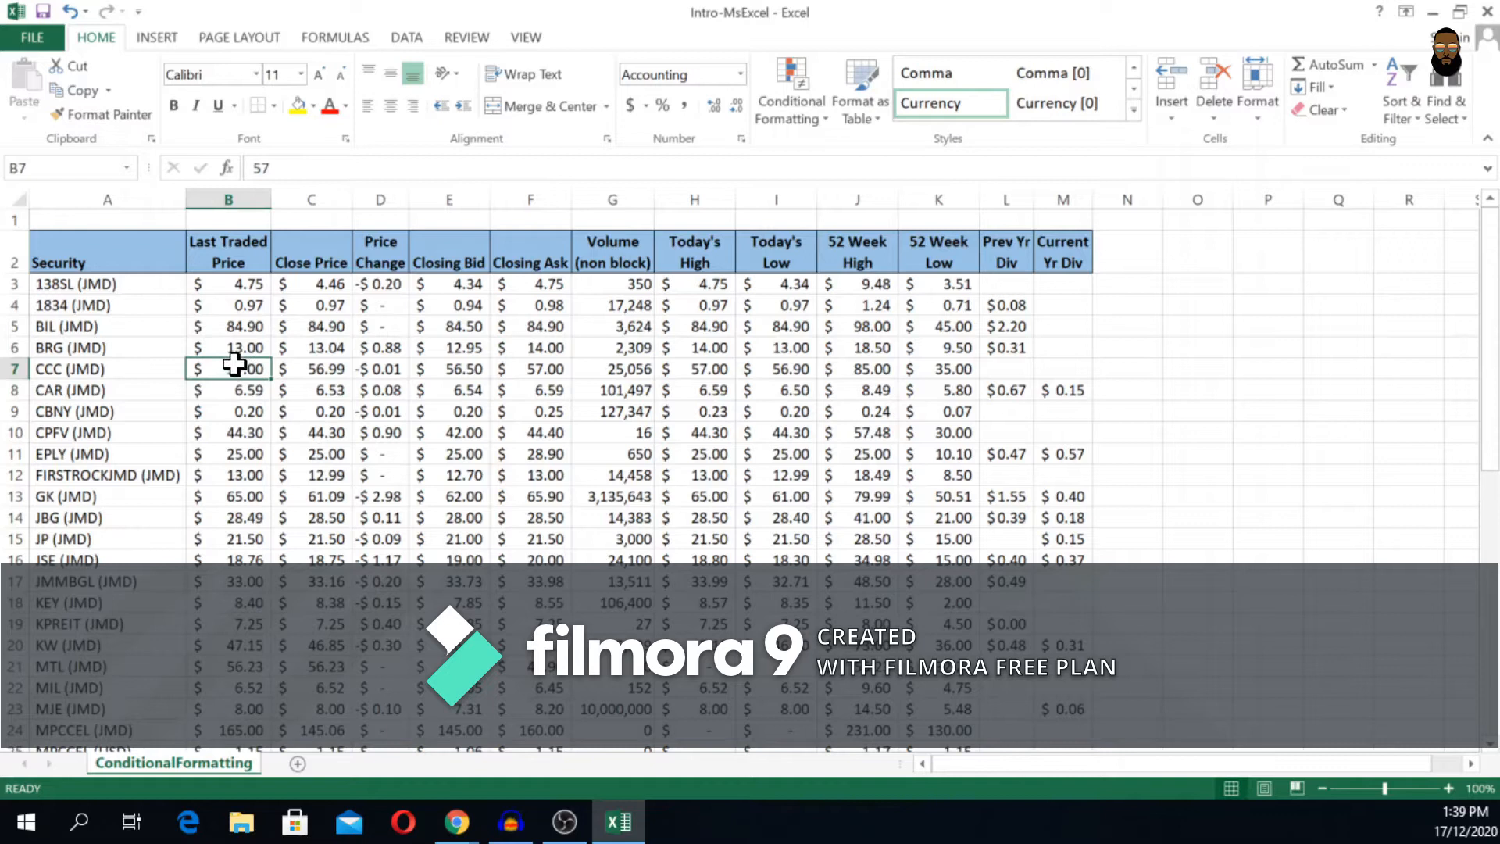
pyautogui.click(230, 327)
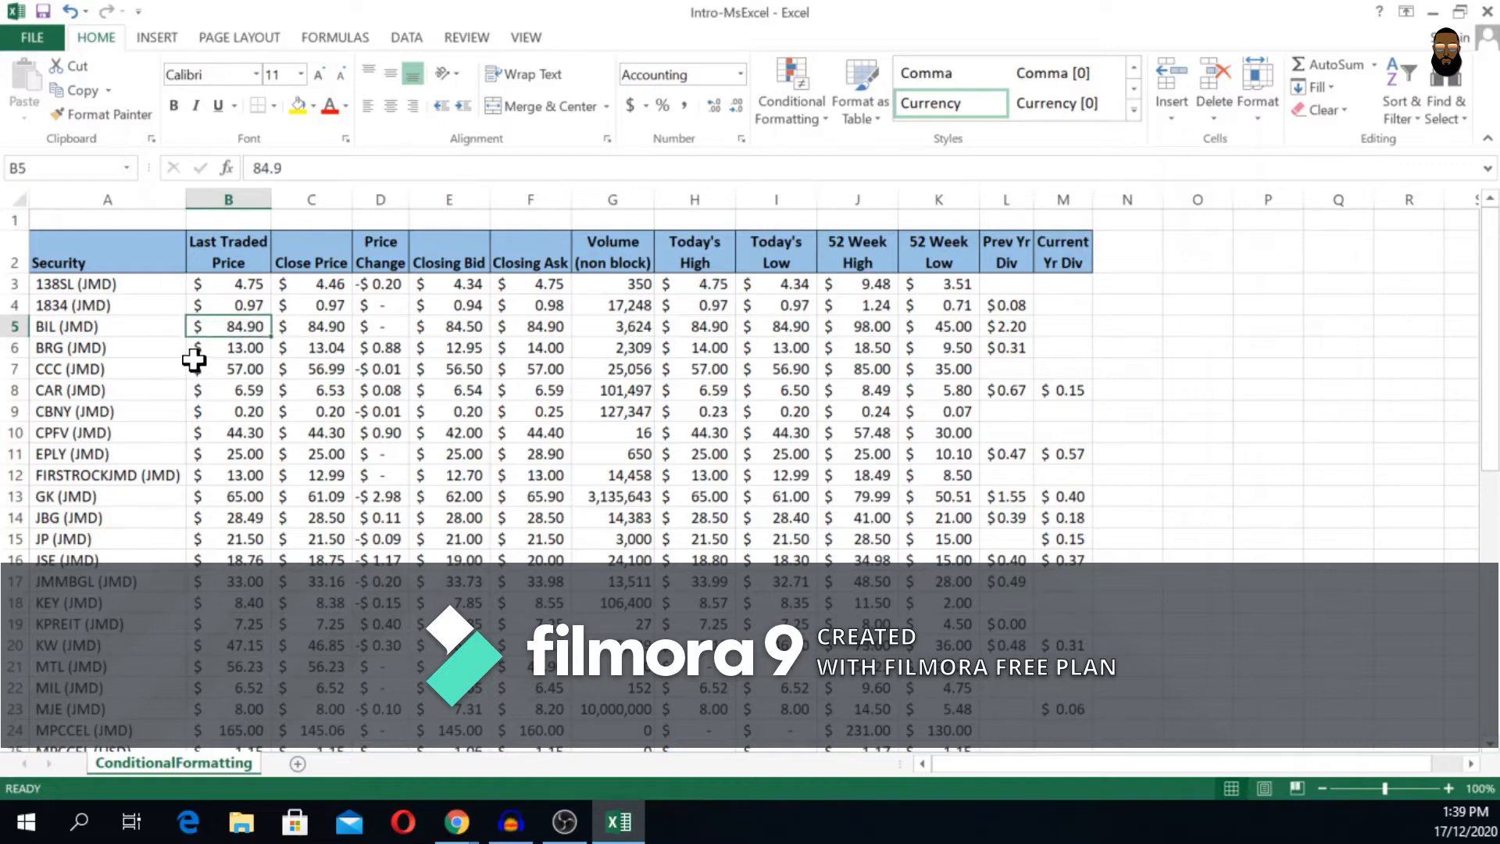
pyautogui.click(336, 329)
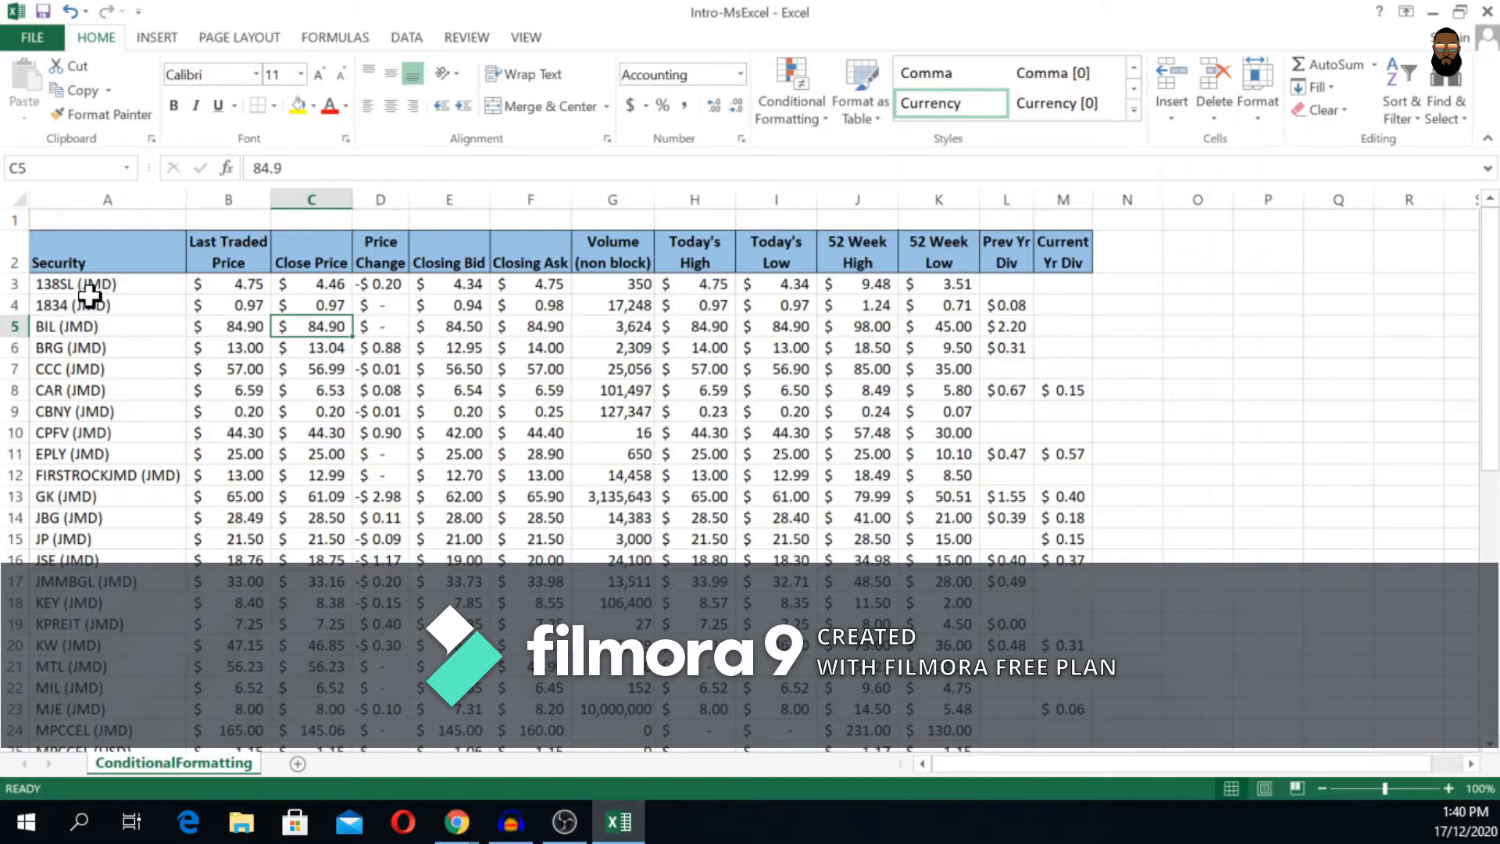
# Start a new conditional formatting rule for A3:M50 that uses a formula to determine which cells to format.
pyautogui.moveTo(68, 286); pyautogui.dragTo(1065, 711)
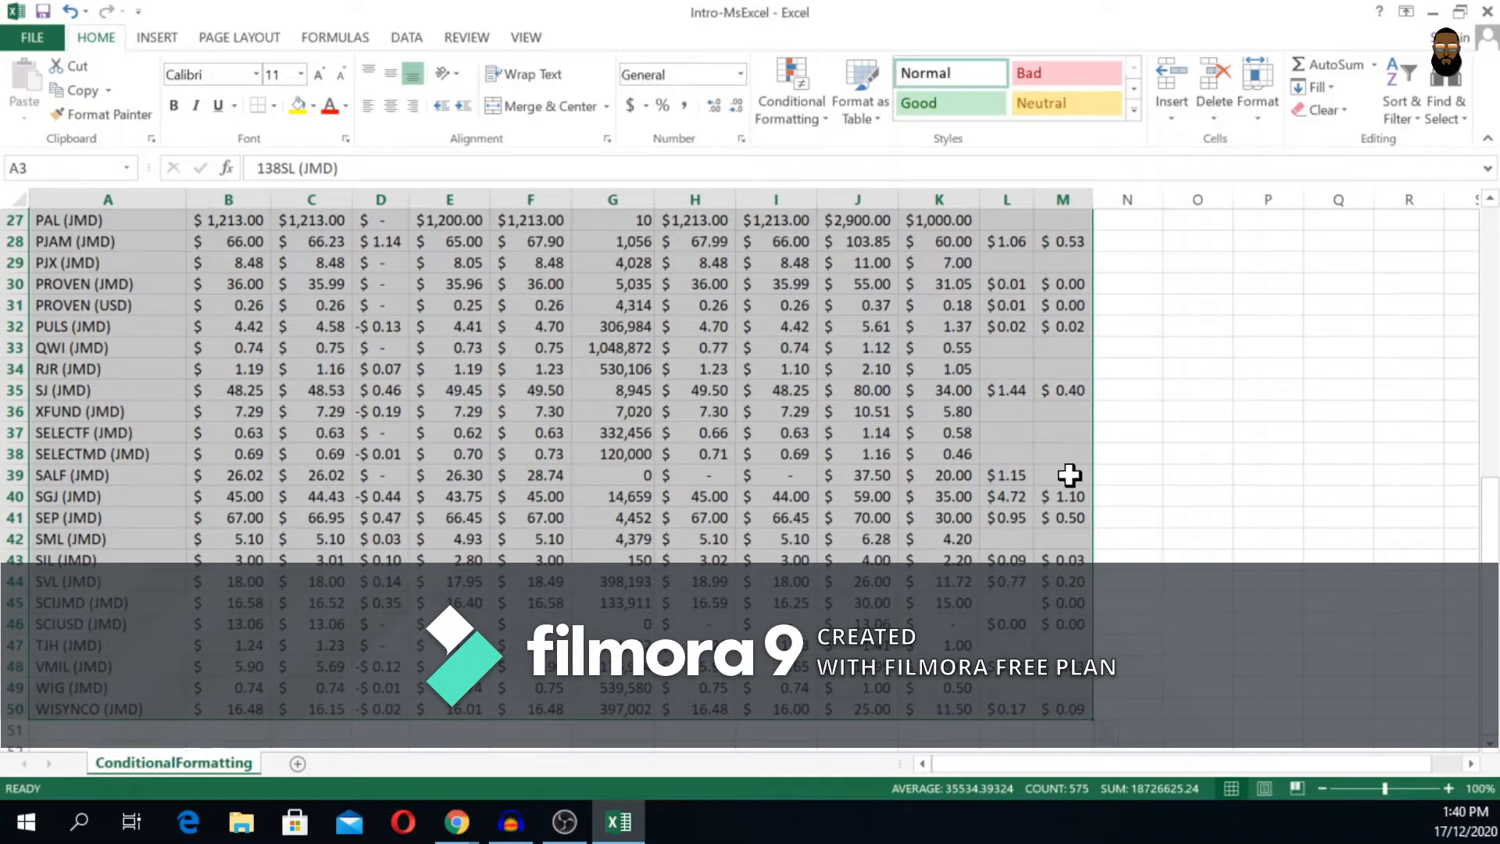
pyautogui.click(810, 125)
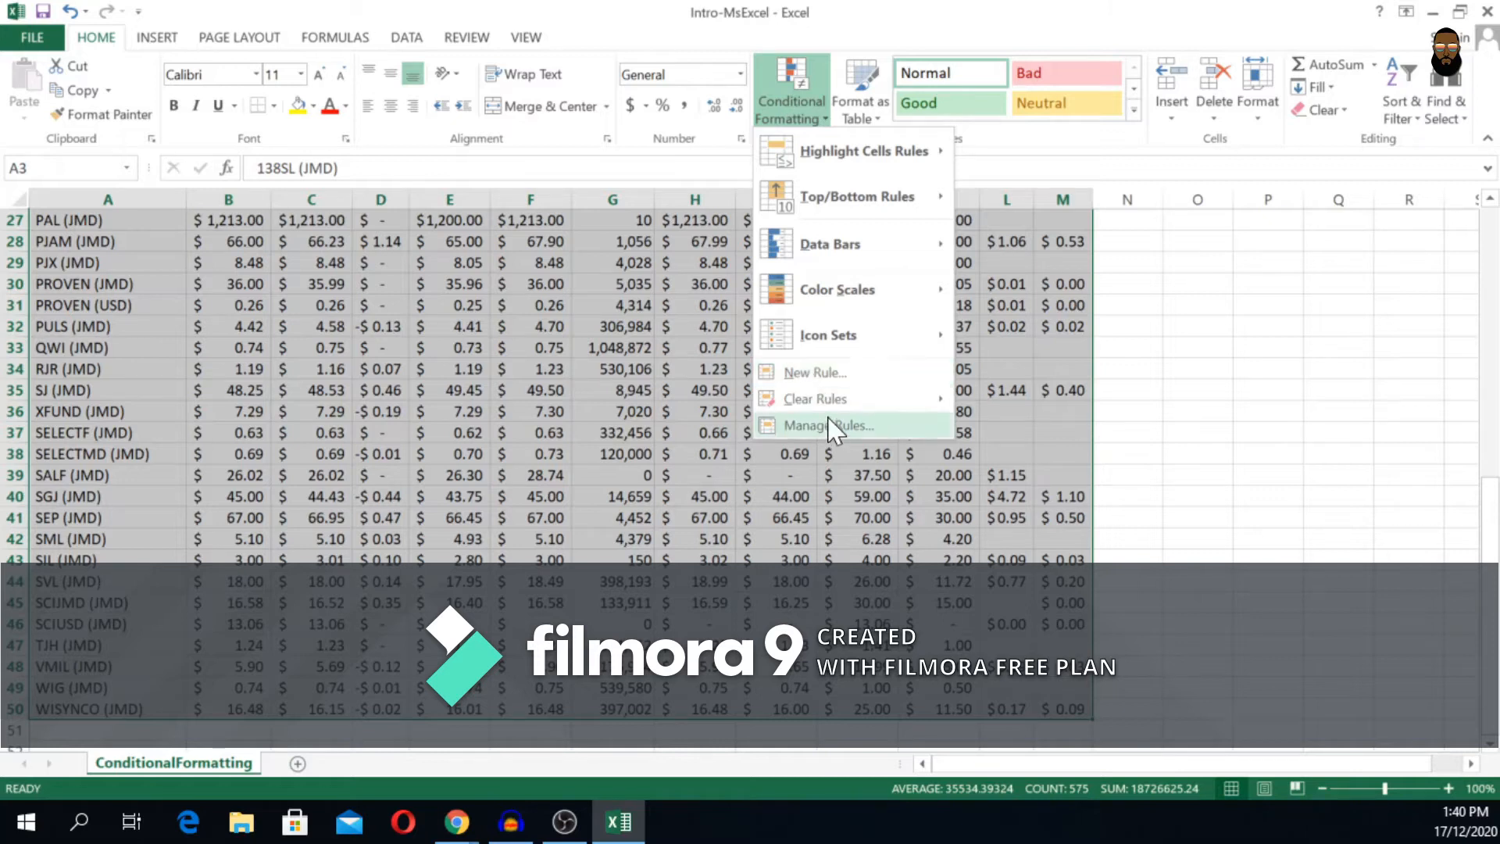
pyautogui.click(813, 375)
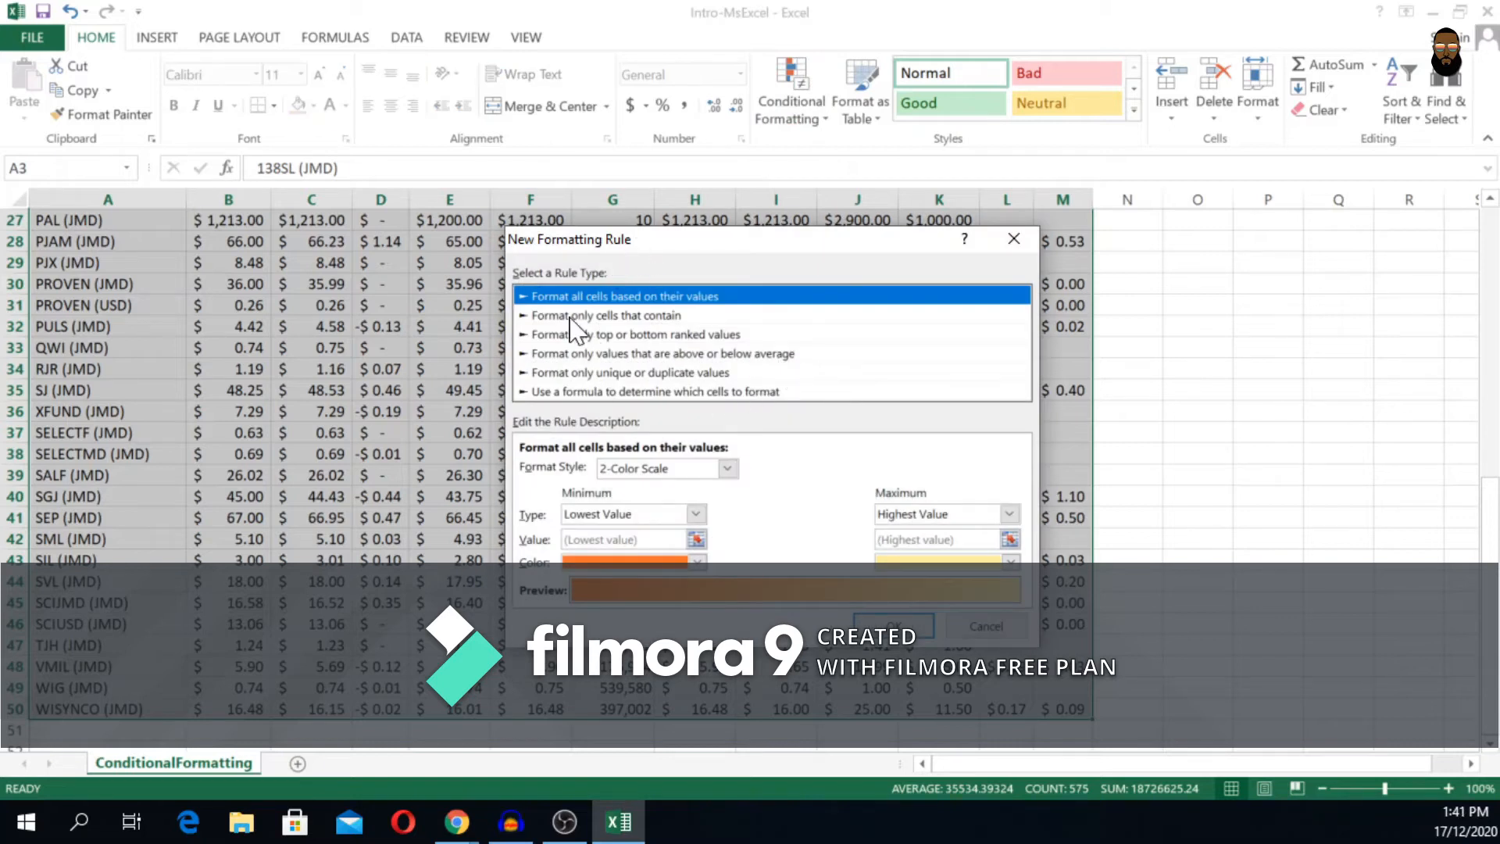
pyautogui.click(569, 393)
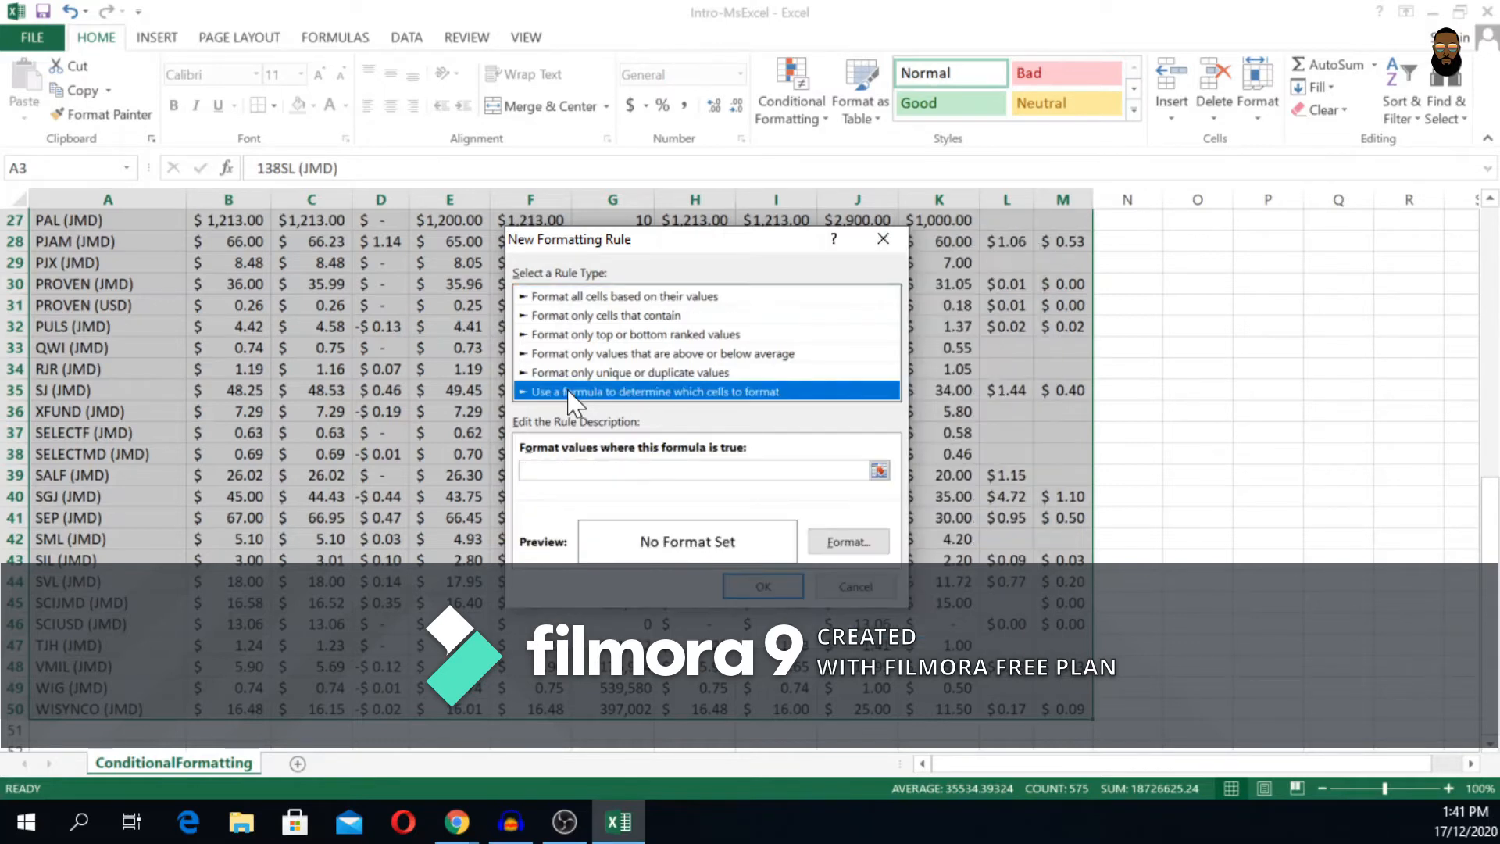
pyautogui.moveTo(691, 256); pyautogui.dragTo(956, 253)
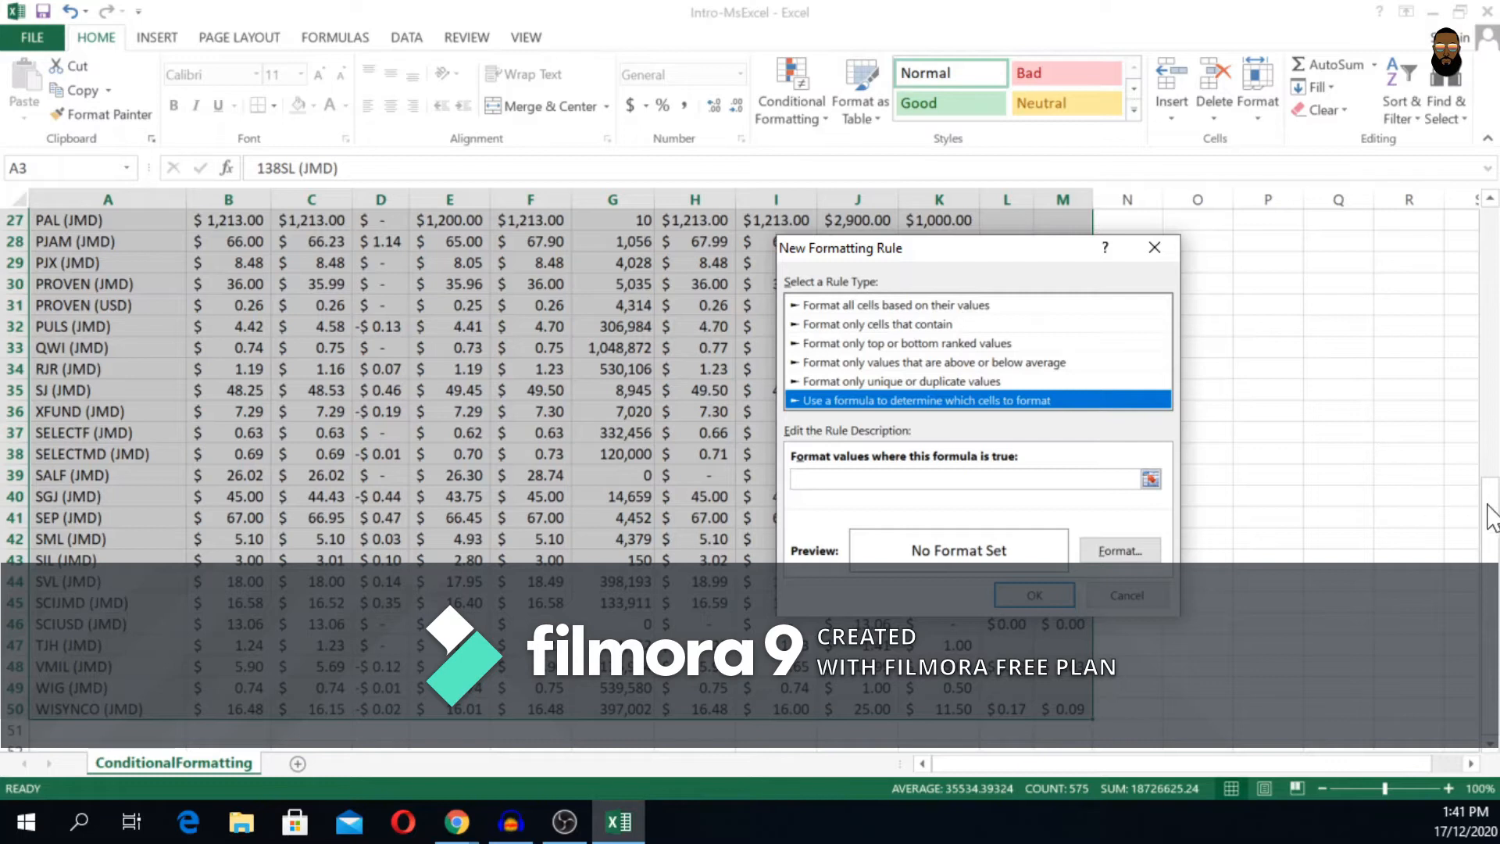
# Enter the rule formula =$C3>40, referencing the first Close Price cell with only its column locked.
pyautogui.click(1150, 479)
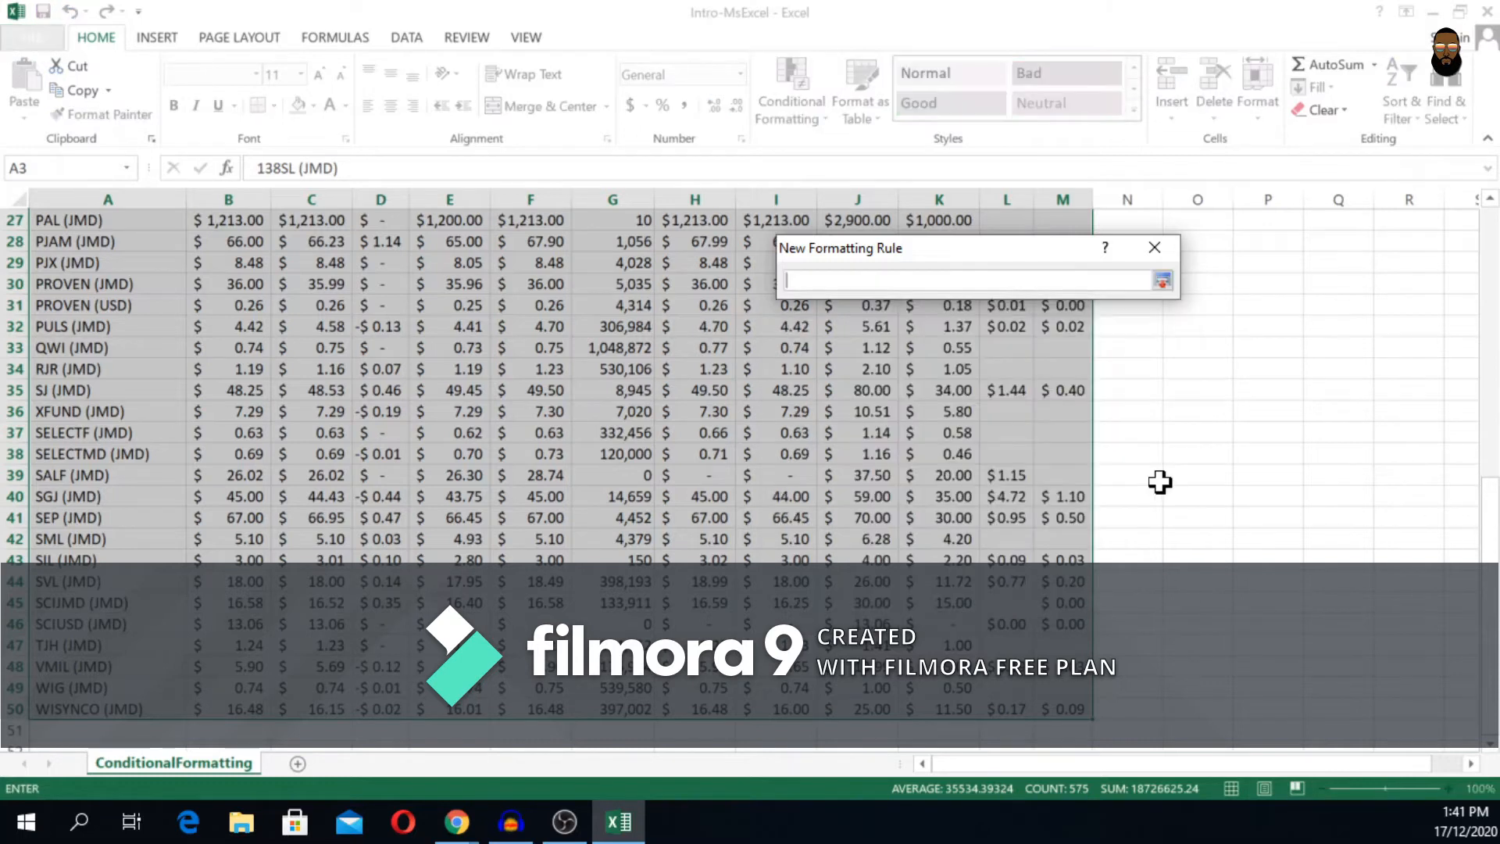
pyautogui.moveTo(1496, 518); pyautogui.dragTo(1487, 242)
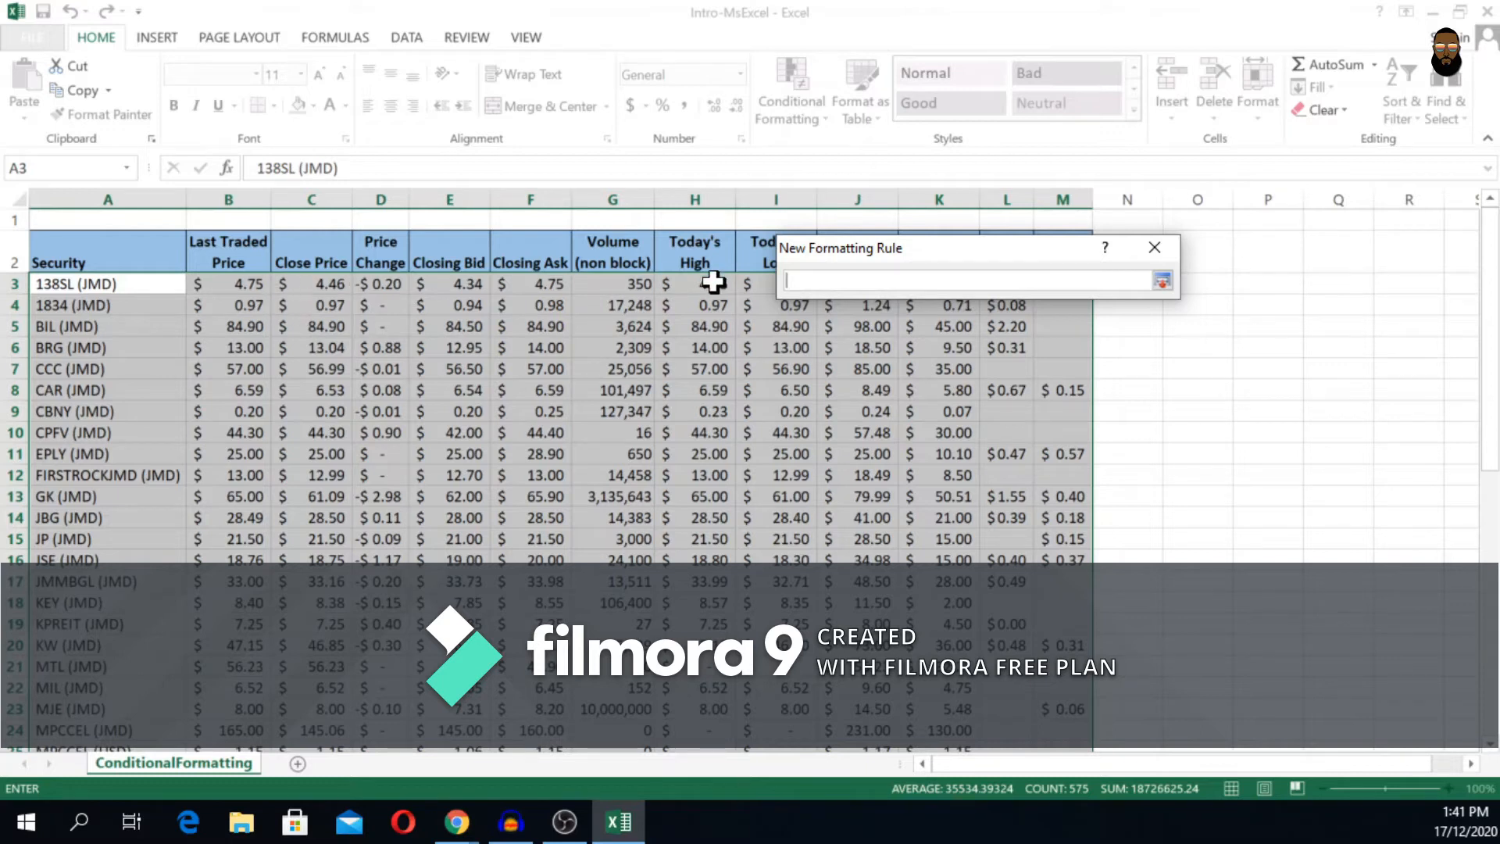
pyautogui.click(1162, 280)
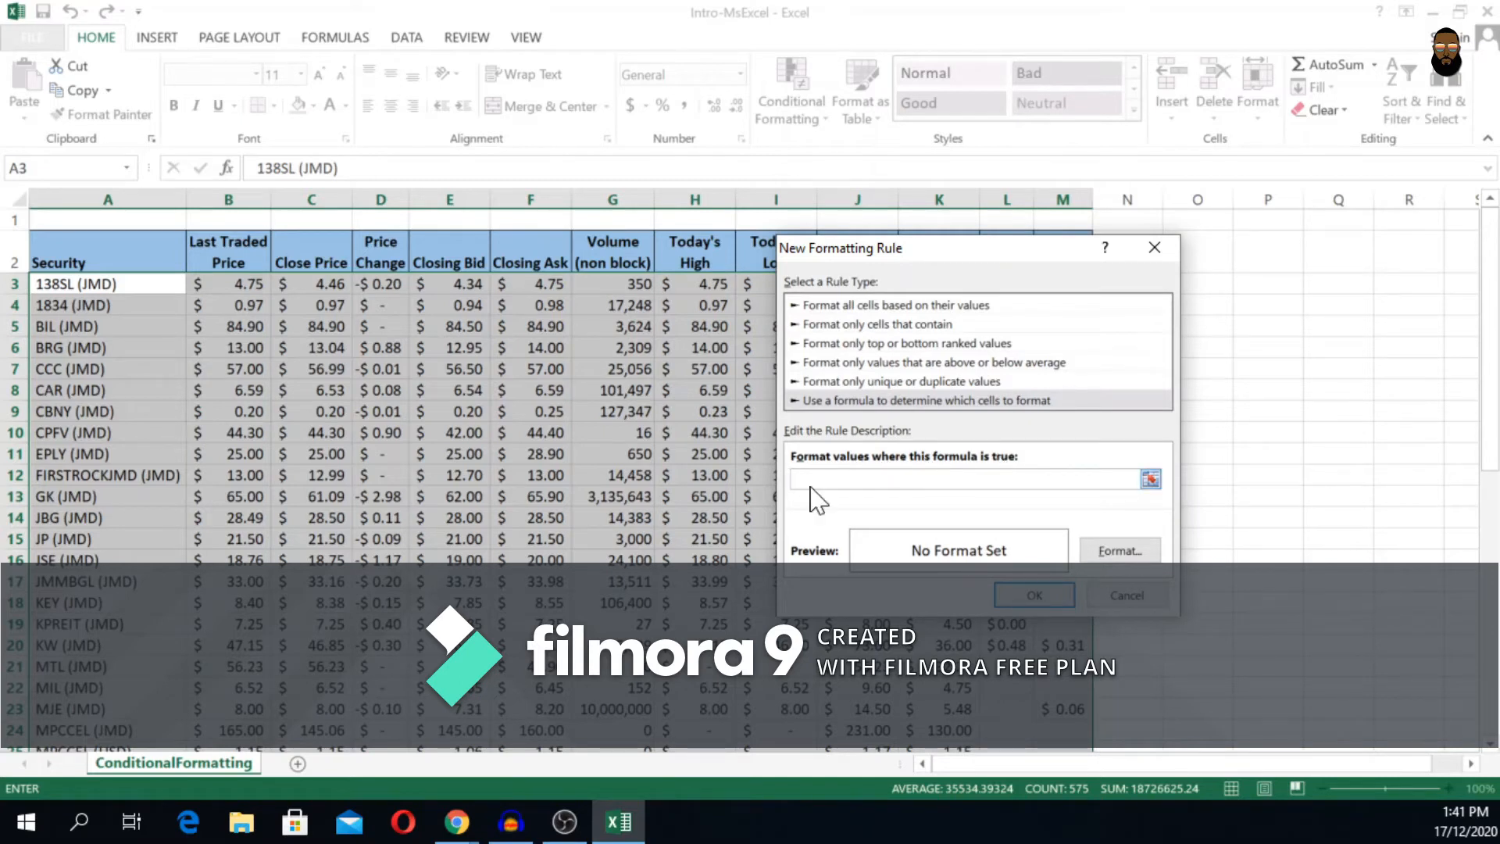
pyautogui.click(1149, 478)
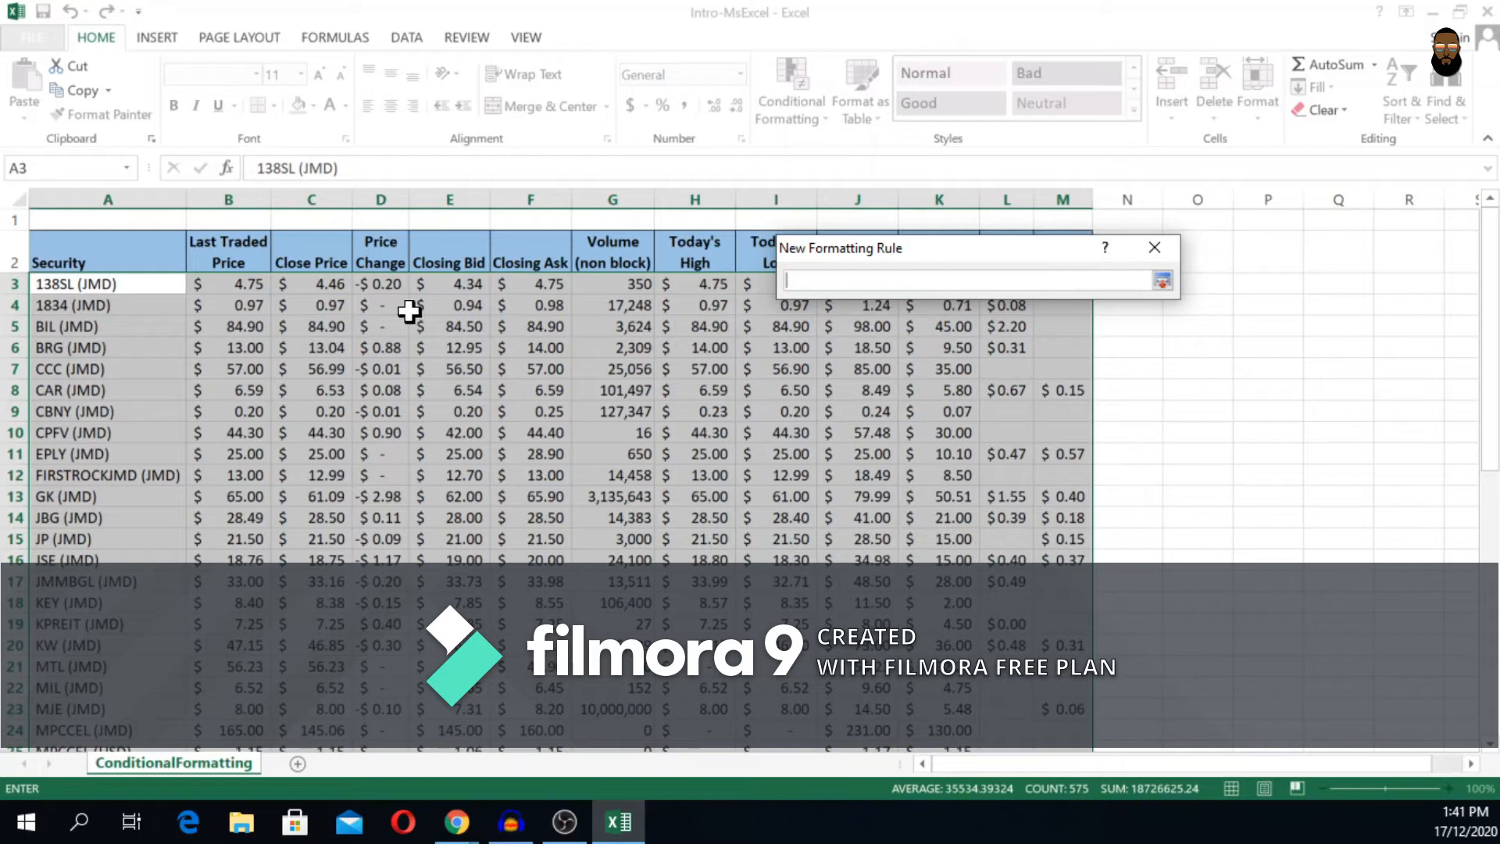
pyautogui.click(304, 285)
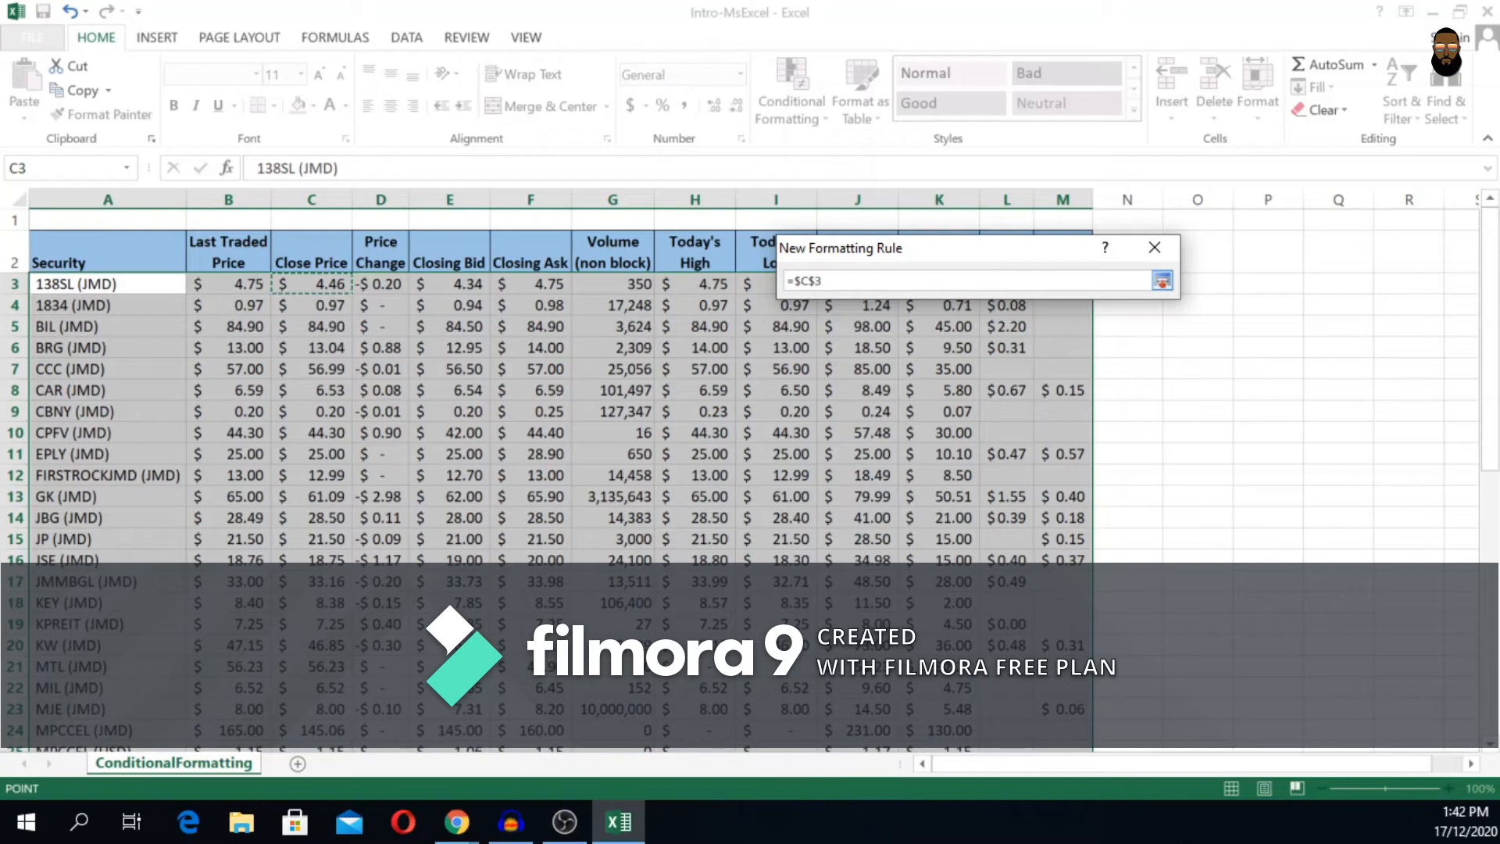
pyautogui.press('Right')
pyautogui.click(802, 281)
pyautogui.click(795, 281)
pyautogui.write('>40')
pyautogui.click(811, 281)
pyautogui.press('BackSpace')
pyautogui.click(1161, 280)
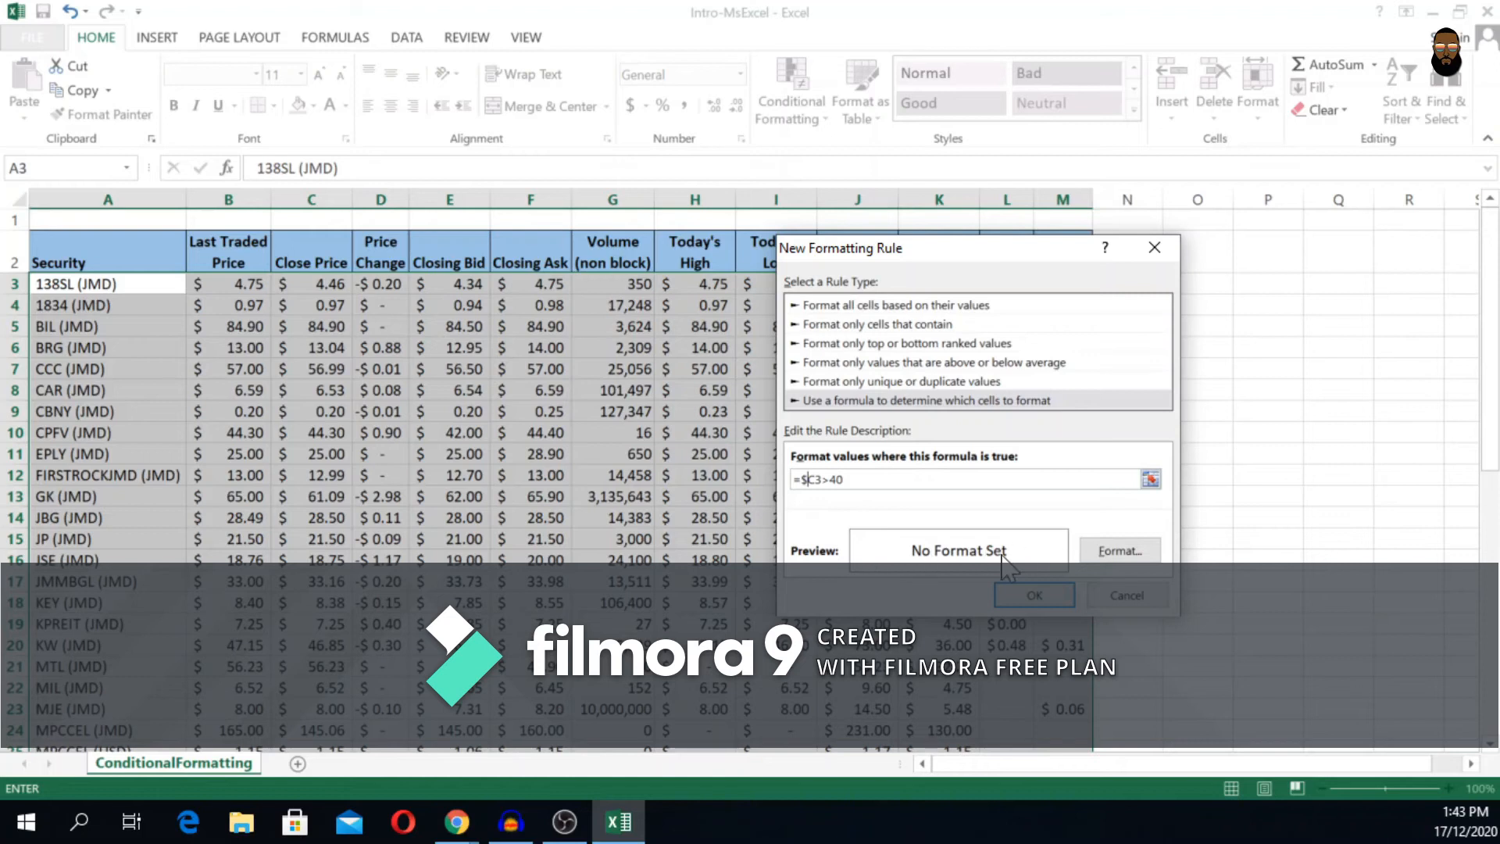
# Give the rule the lightest blue background fill and apply it to the selected data rows.
pyautogui.click(1124, 555)
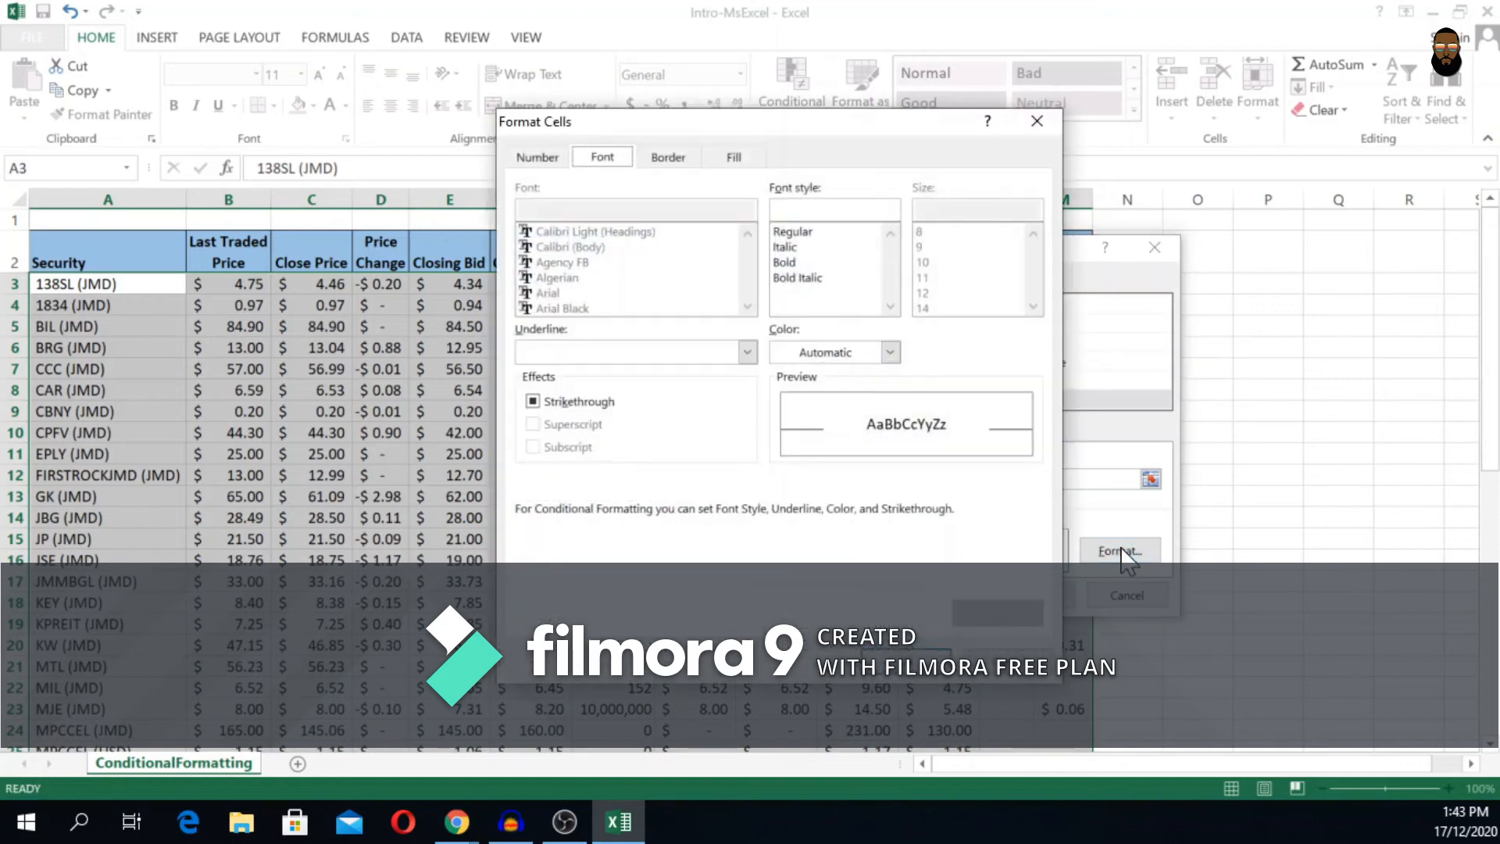
pyautogui.click(734, 158)
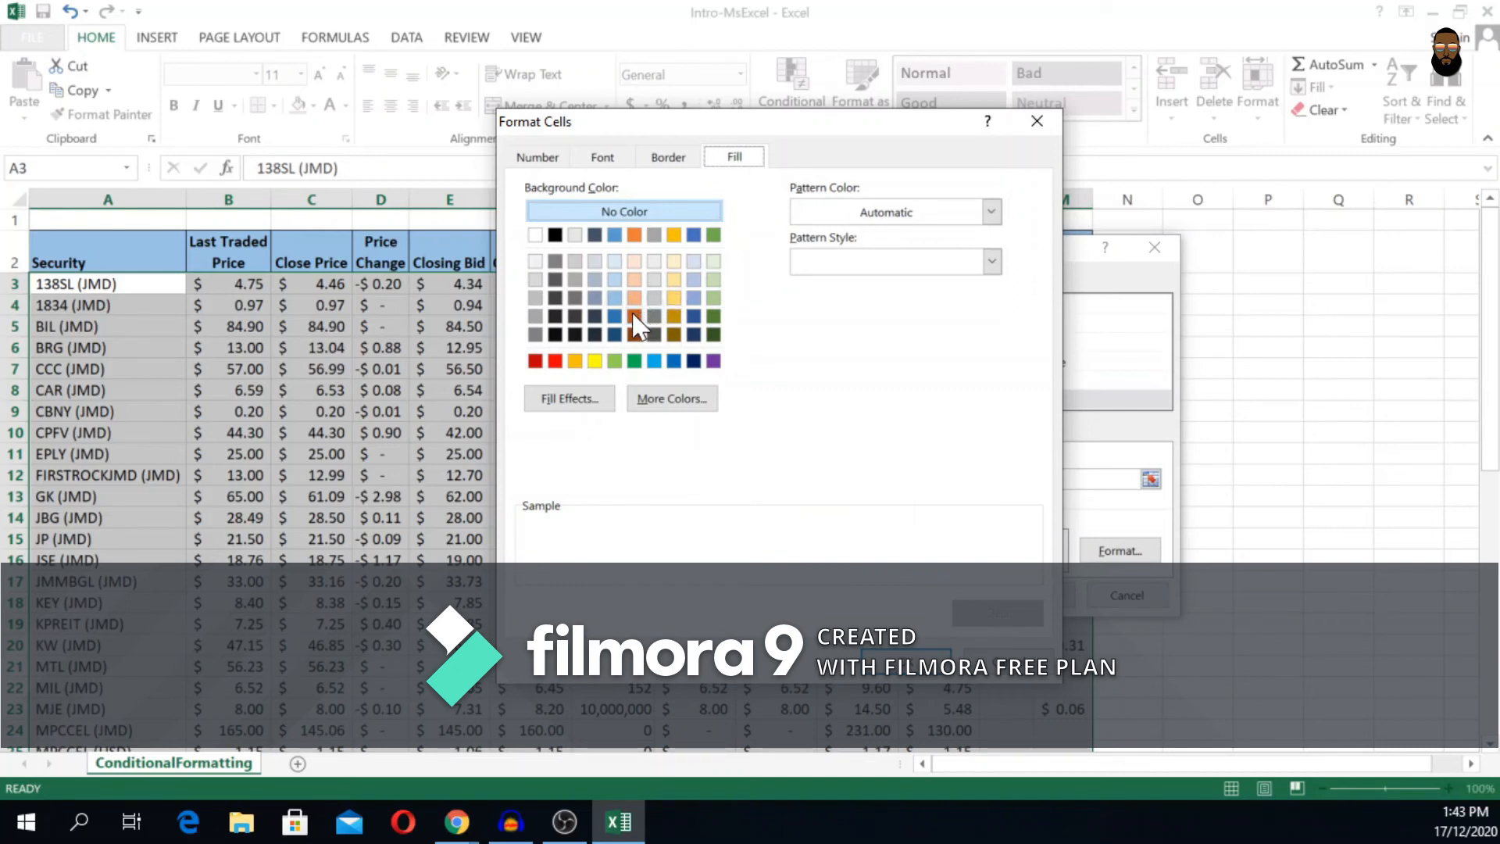
pyautogui.click(614, 264)
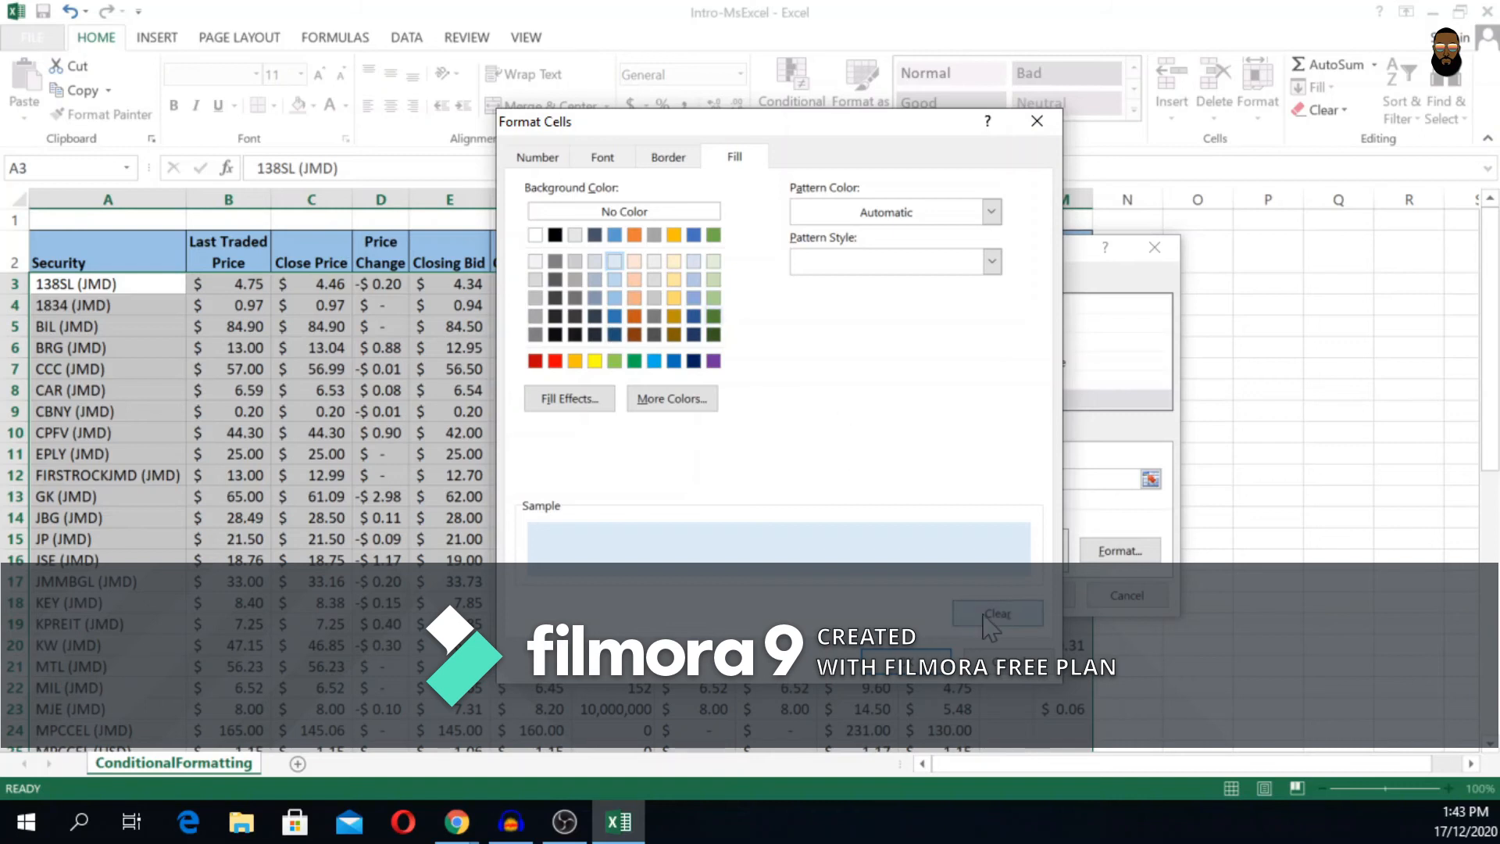
pyautogui.click(908, 676)
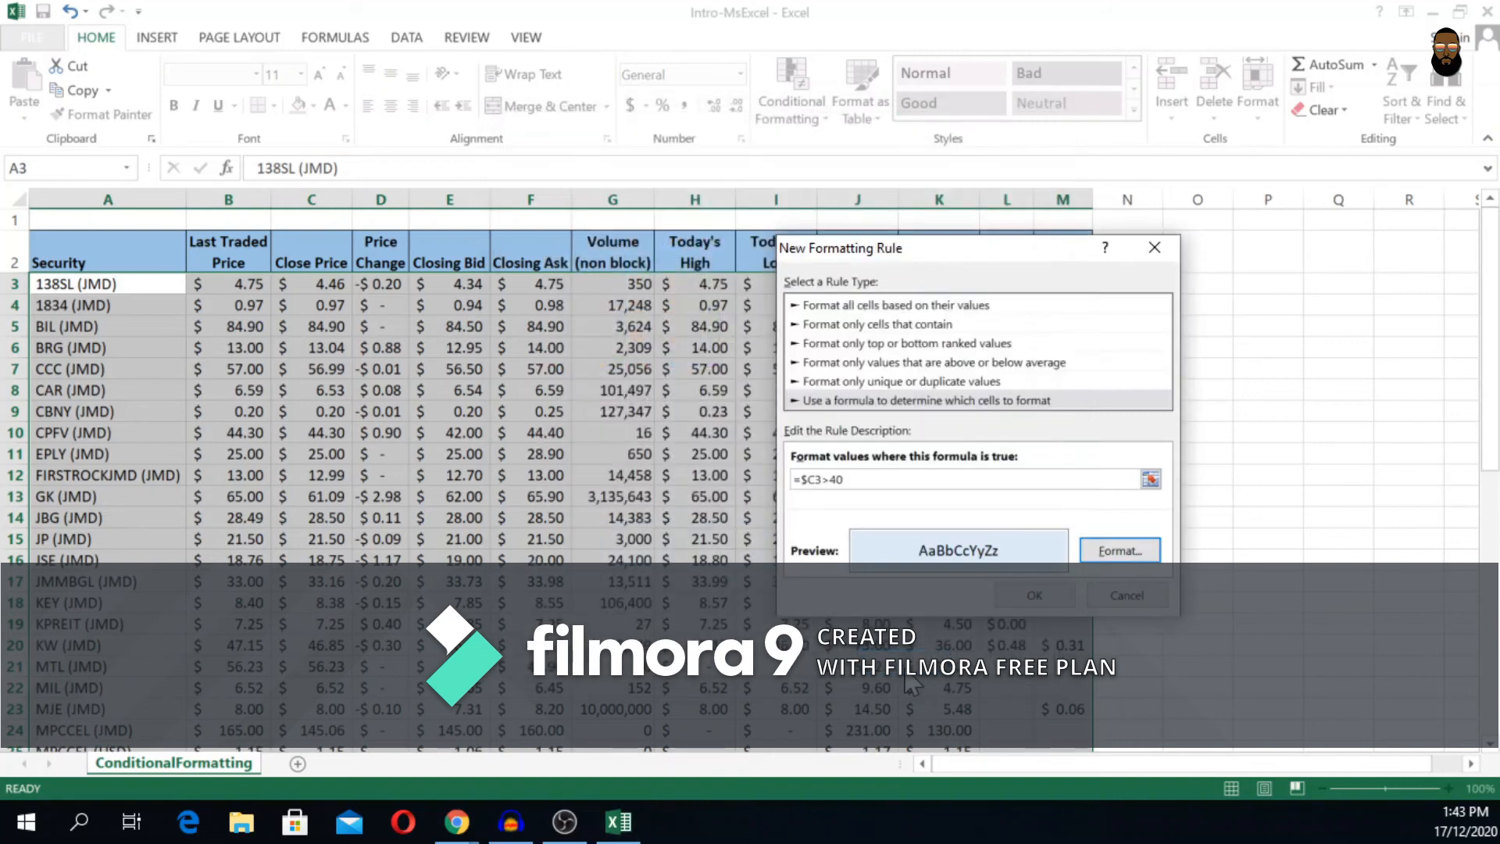
pyautogui.click(1031, 595)
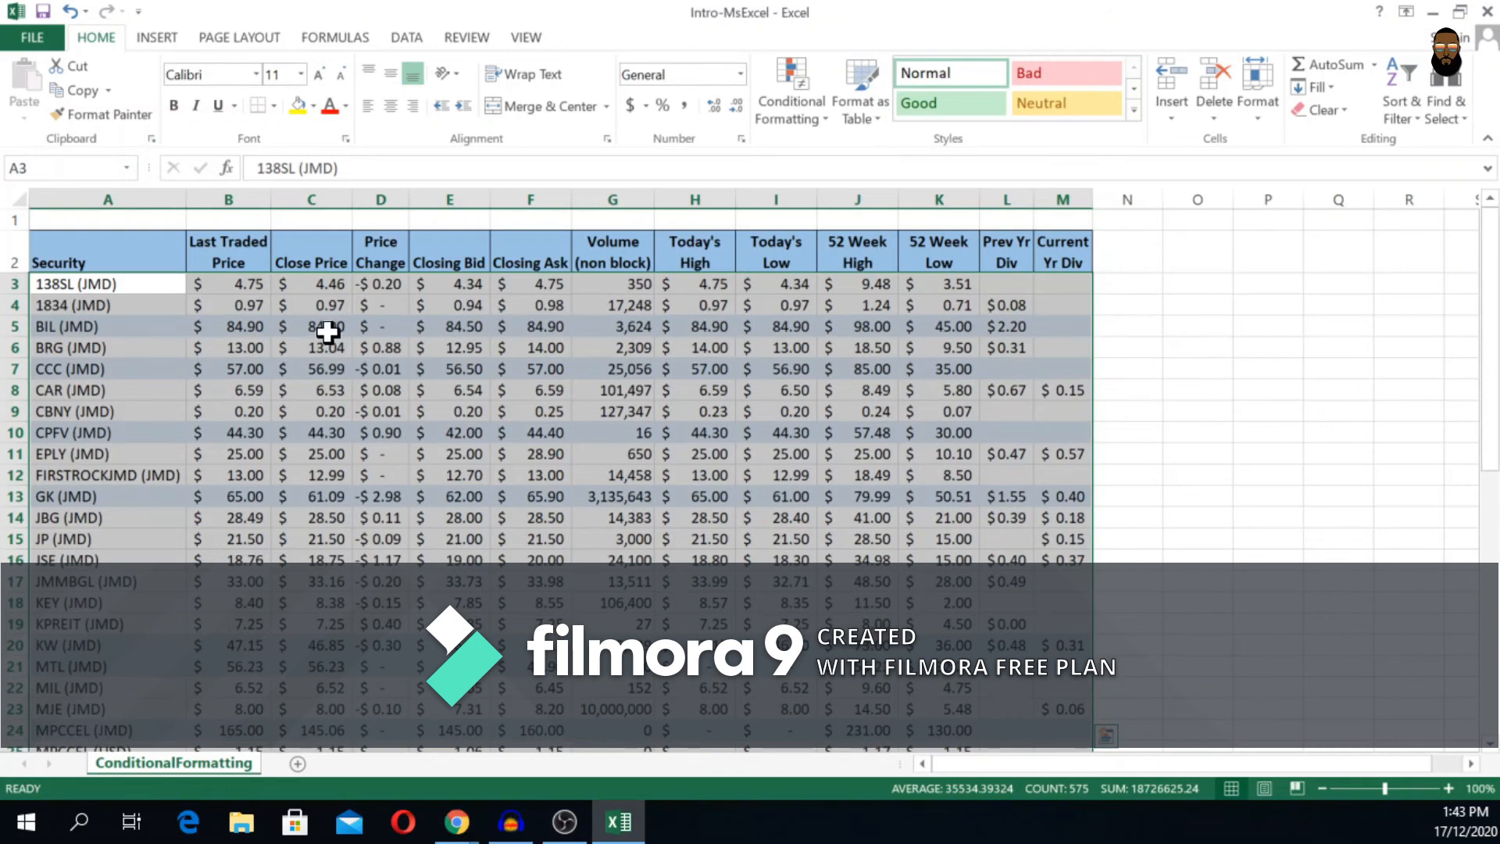
# Check the Close Price values of the highlighted rows, going down the column to row 32.
pyautogui.click(322, 369)
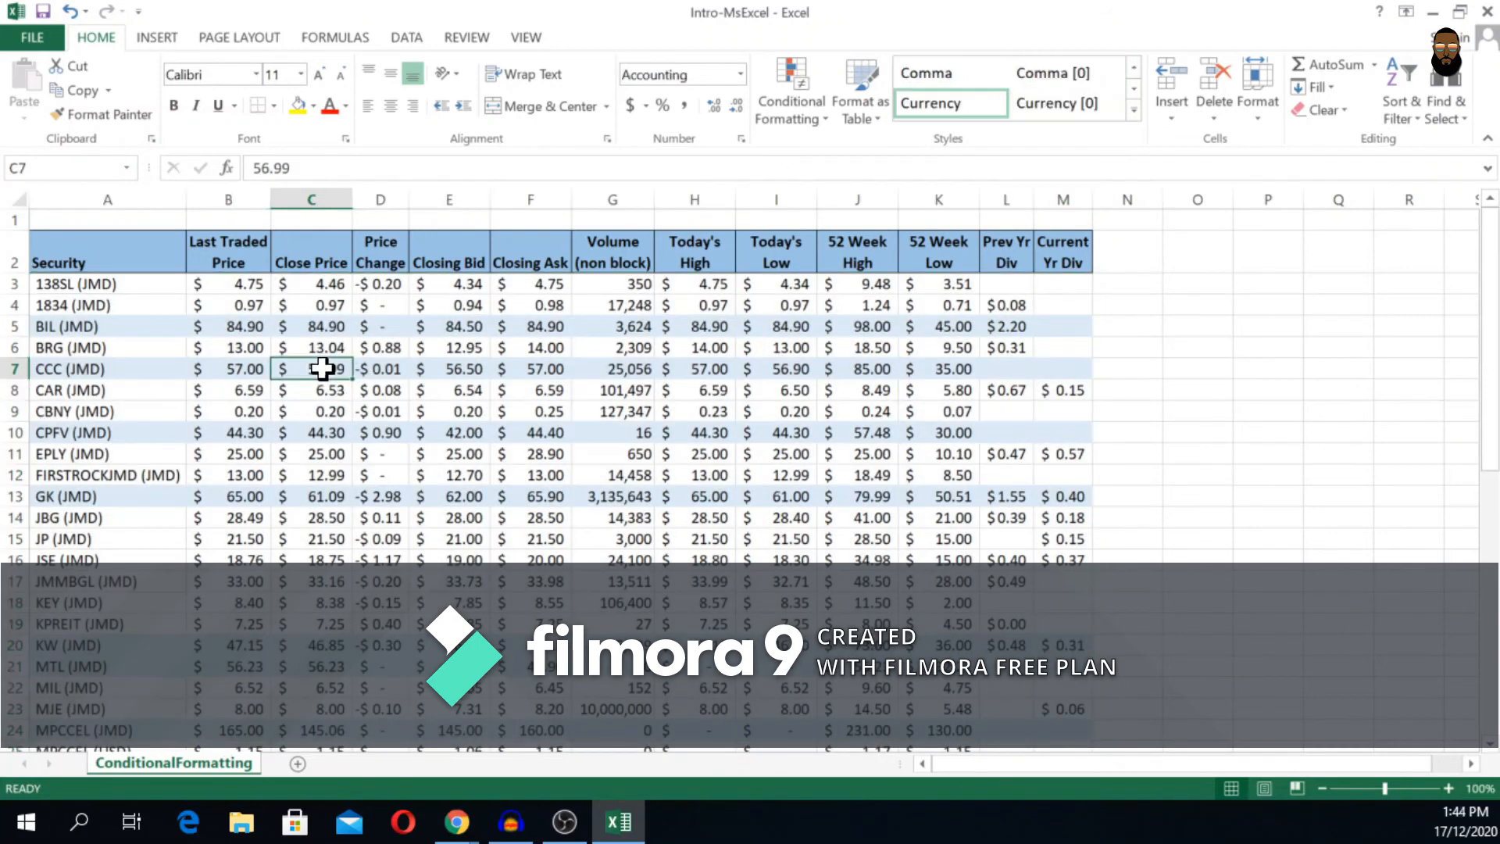
pyautogui.click(317, 331)
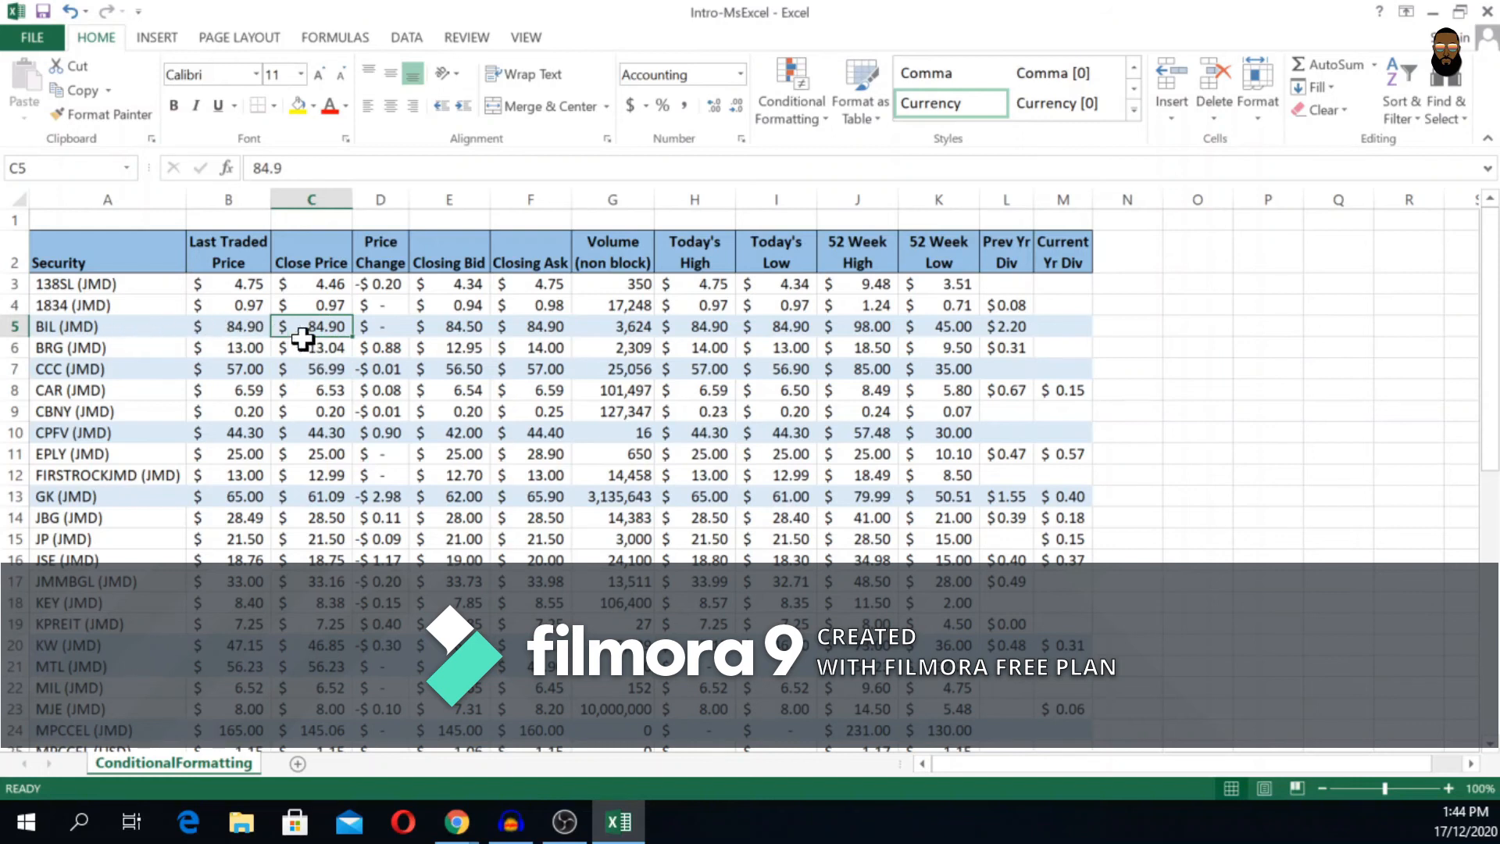
pyautogui.click(325, 372)
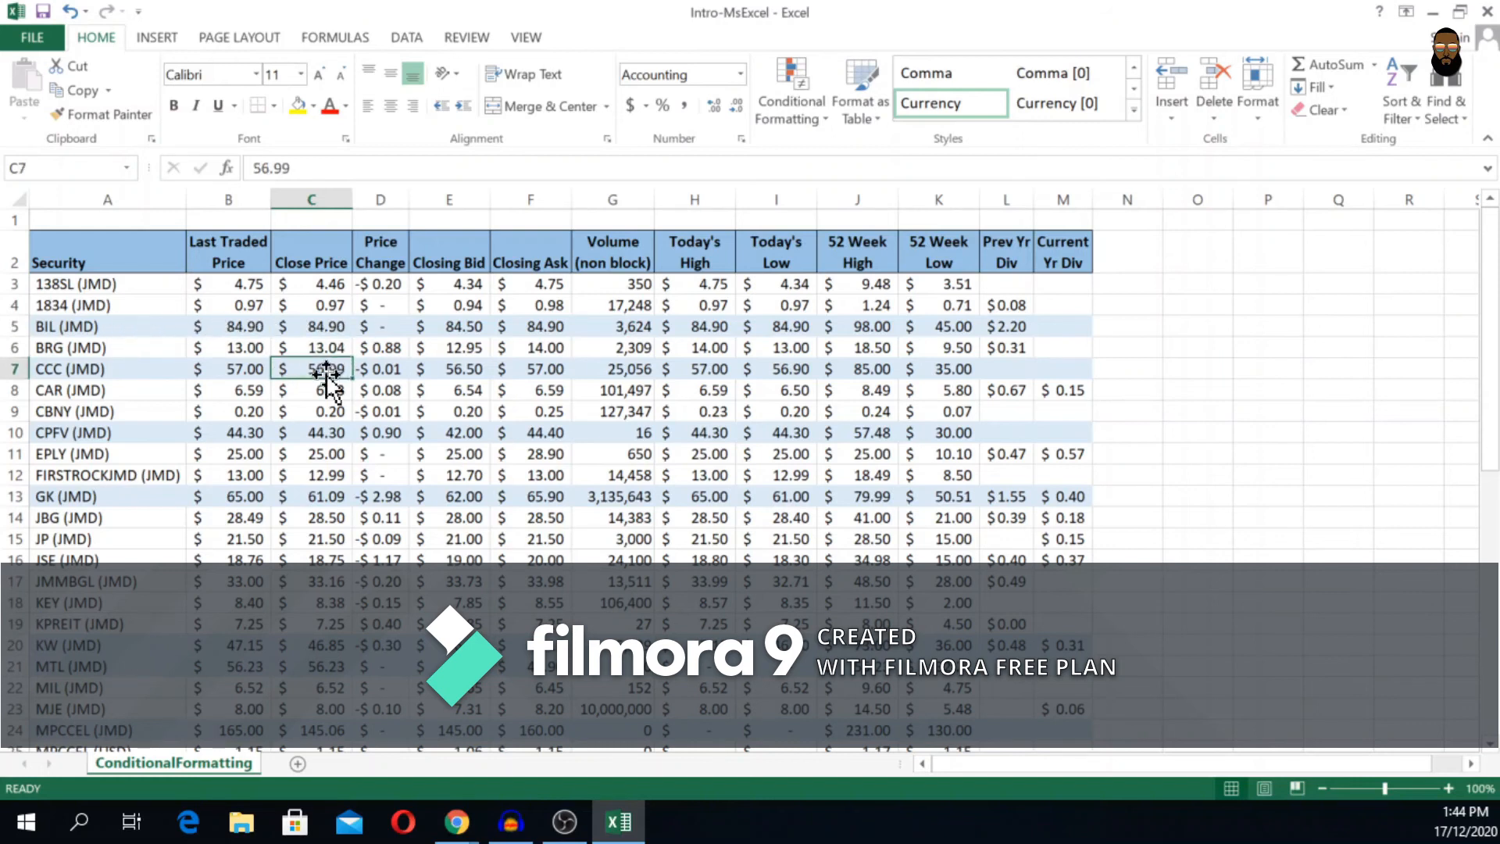
pyautogui.click(325, 432)
pyautogui.click(327, 497)
pyautogui.click(327, 645)
pyautogui.click(327, 665)
pyautogui.click(330, 730)
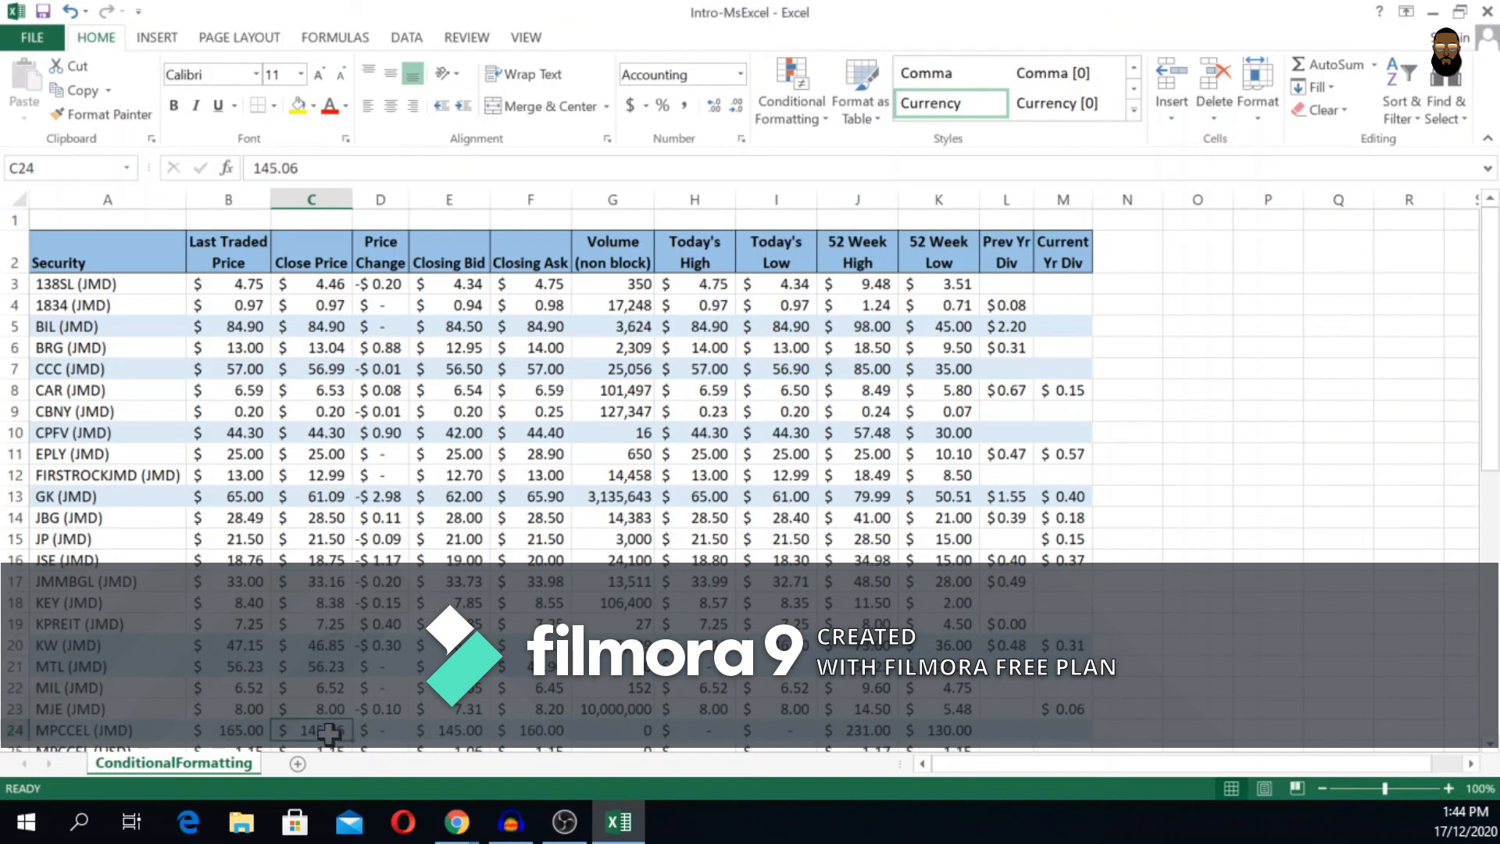
pyautogui.press('Down')
pyautogui.press('Down')
pyautogui.press('Down')
pyautogui.press('Down')
pyautogui.press('Down')
pyautogui.press('Down')
pyautogui.press('Down')
pyautogui.press('Down')
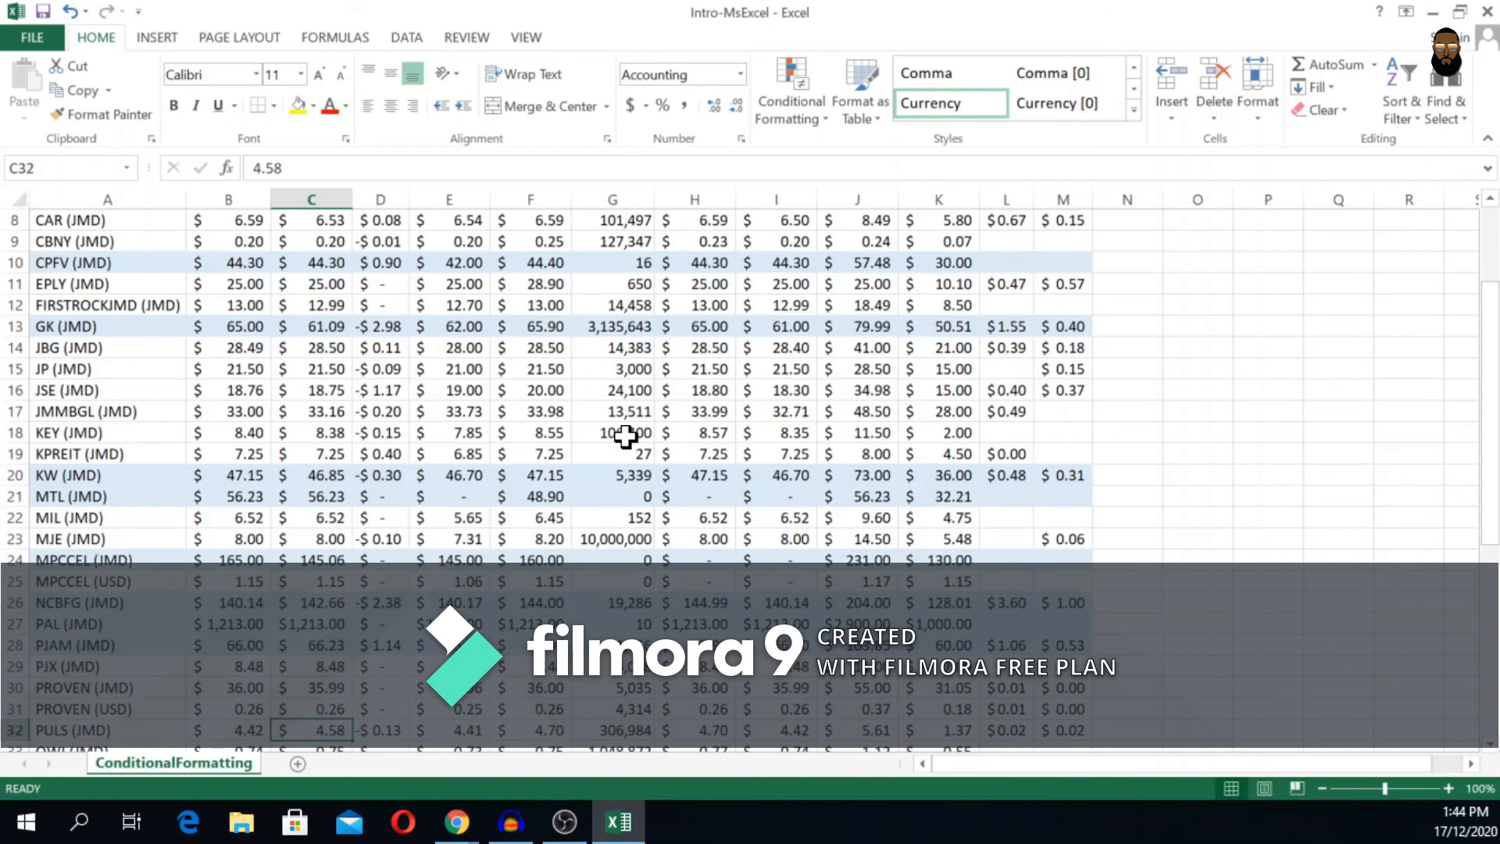
pyautogui.rightClick(805, 118)
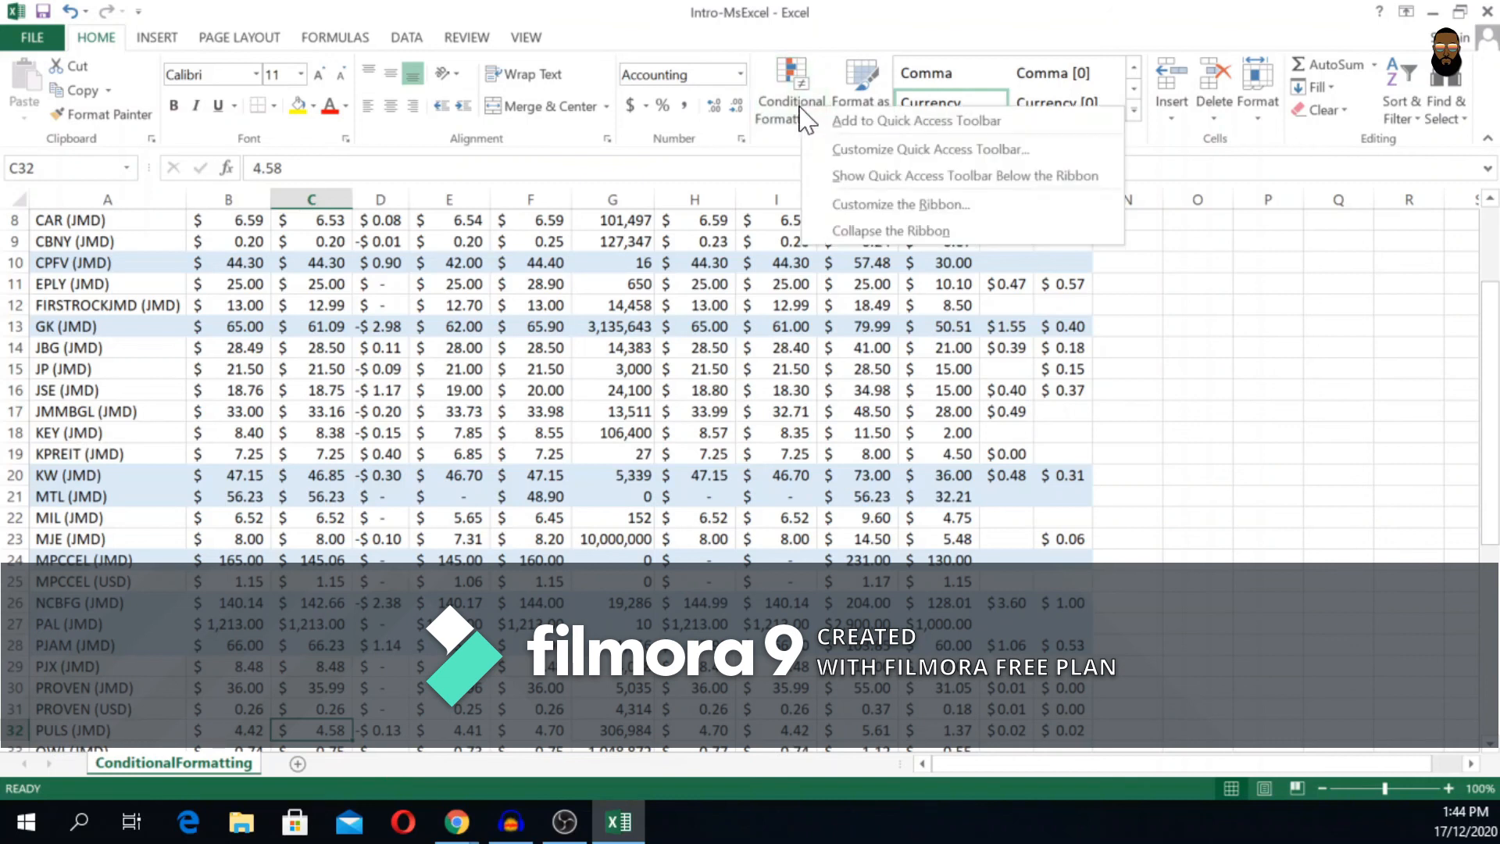
pyautogui.click(805, 118)
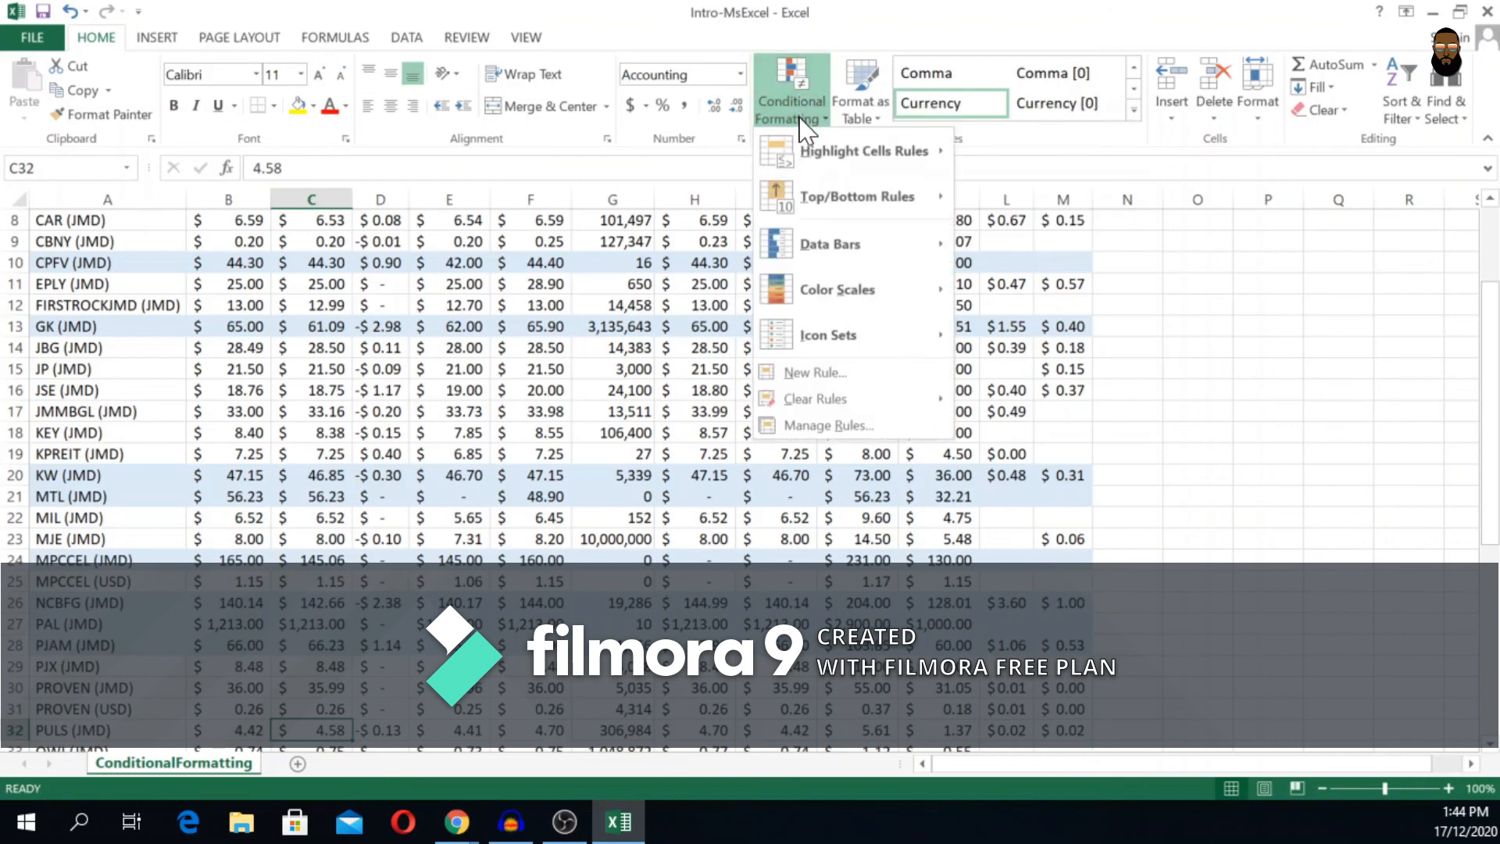
pyautogui.moveTo(852, 158)
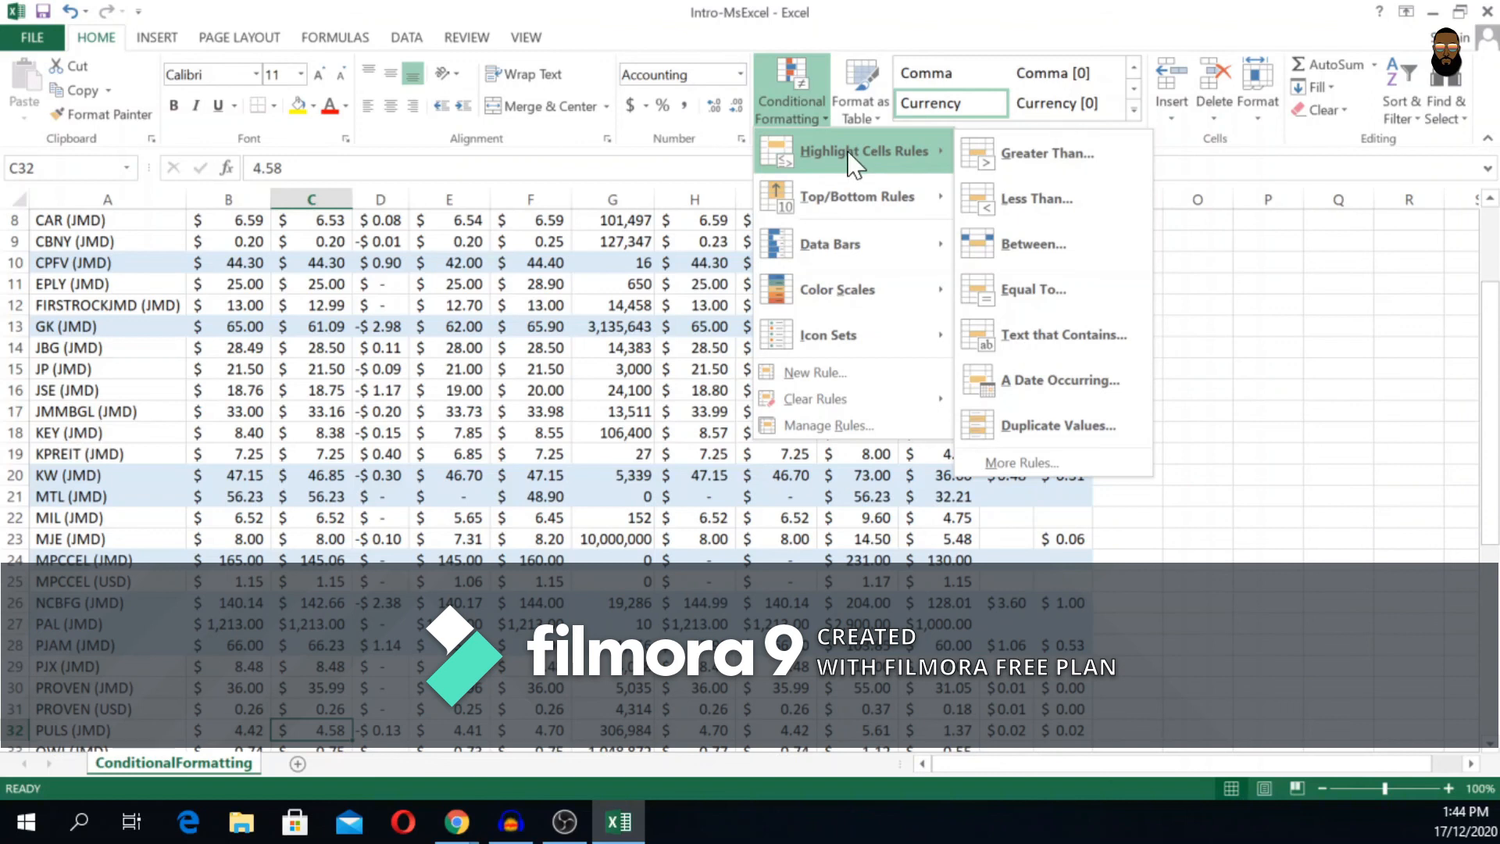
pyautogui.moveTo(859, 202)
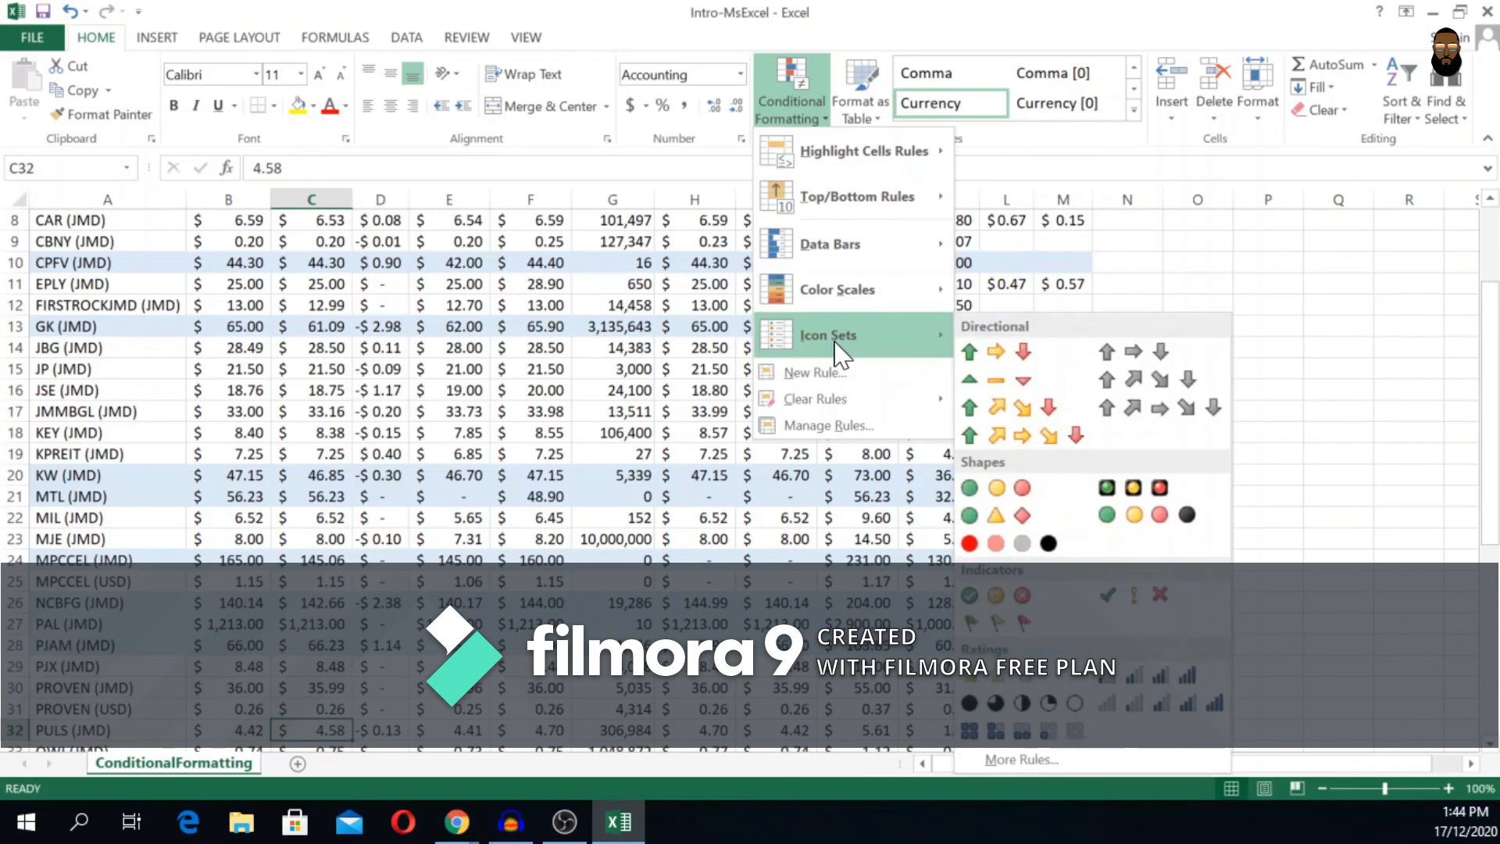
pyautogui.click(471, 338)
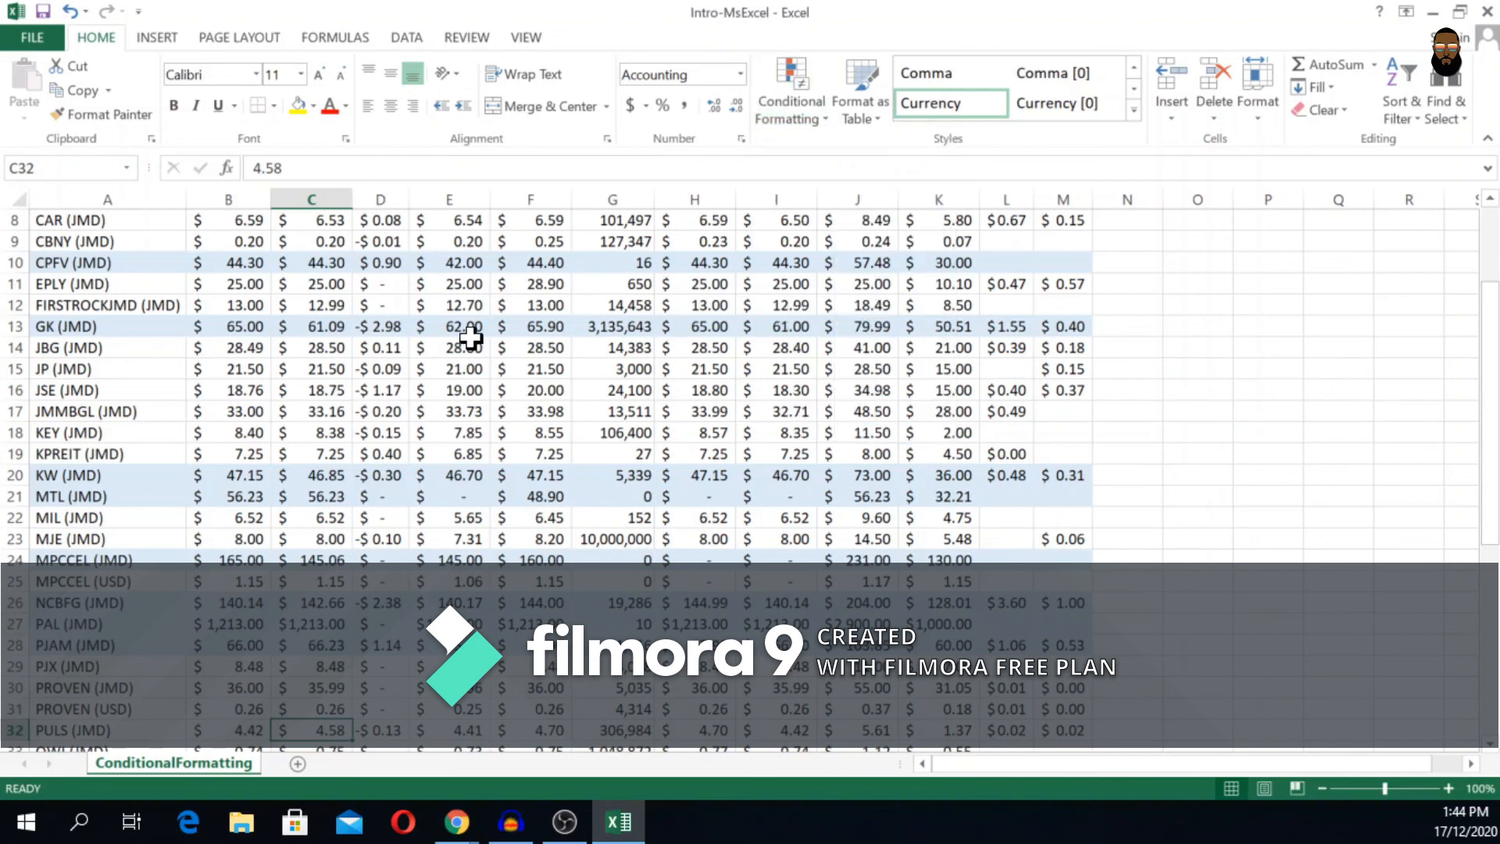